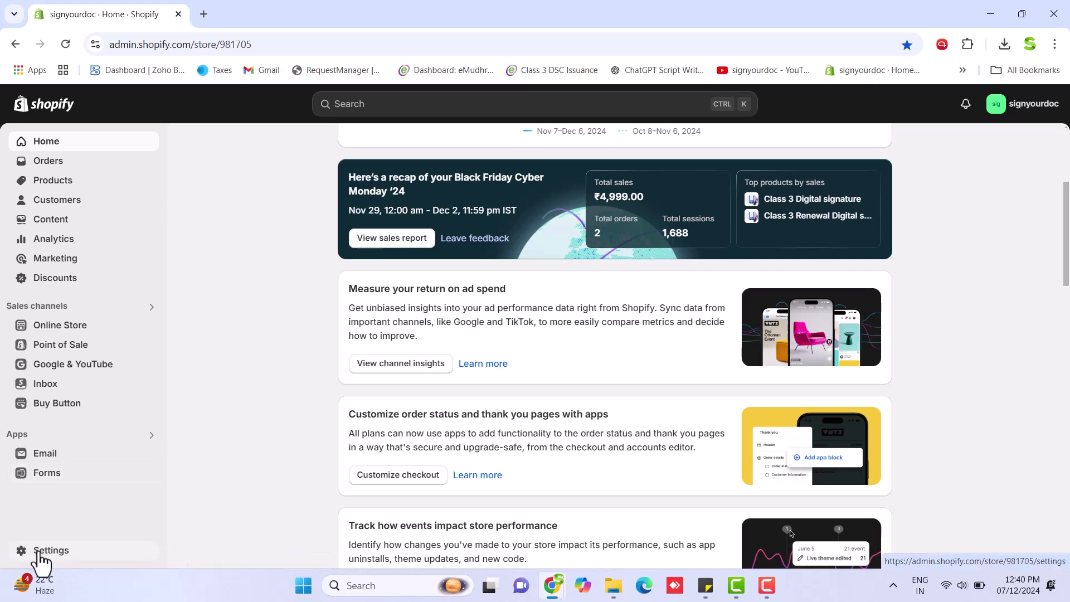
- Open the live signyourdoc configuration for customization from the store's checkout settings
left_click(40, 561)
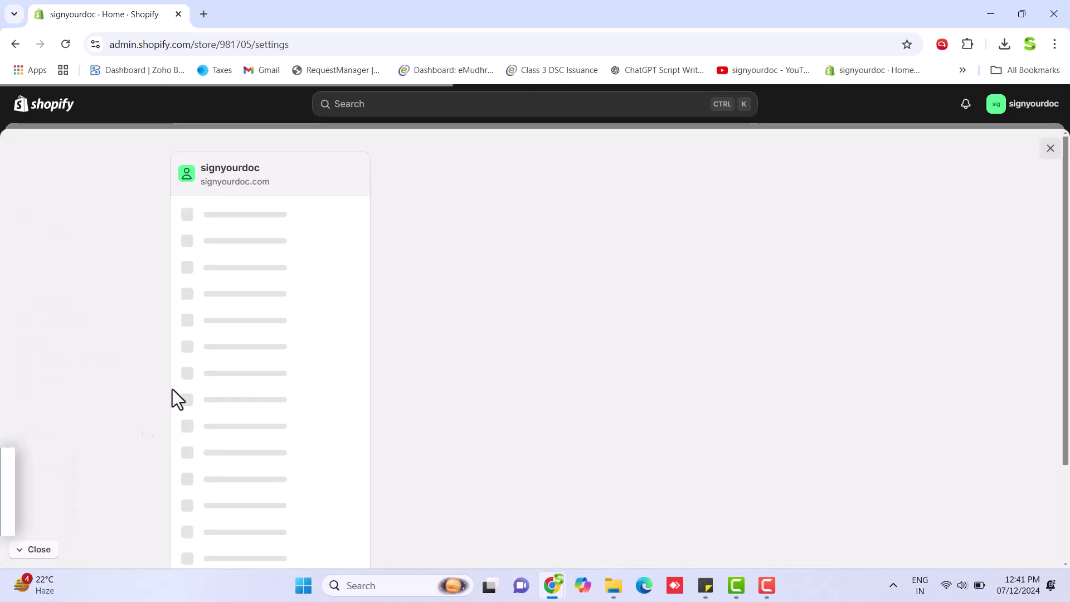
left_click(222, 219)
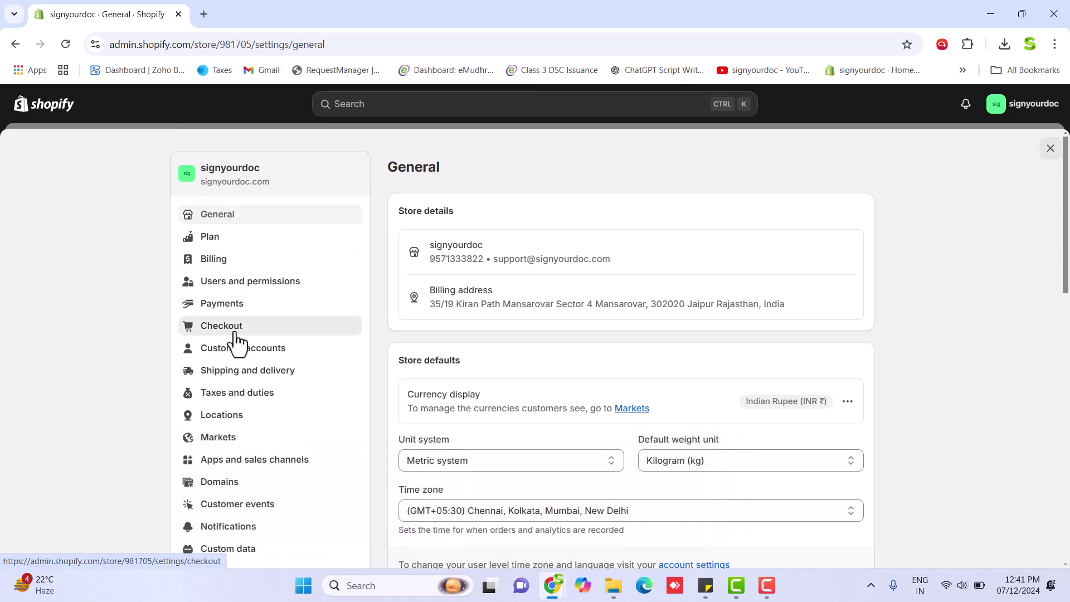
left_click(235, 334)
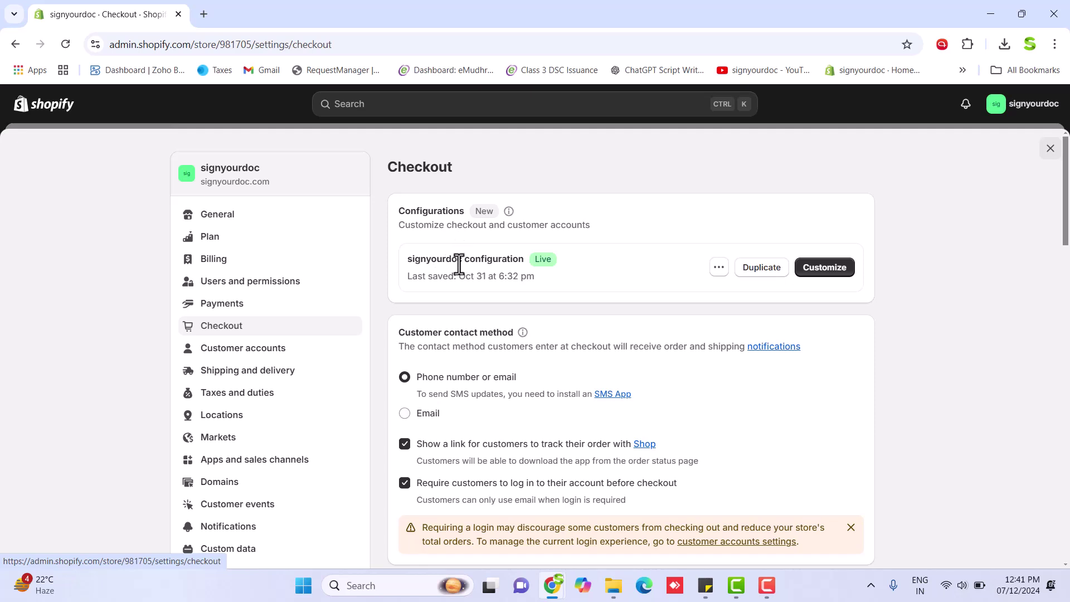
left_click(825, 272)
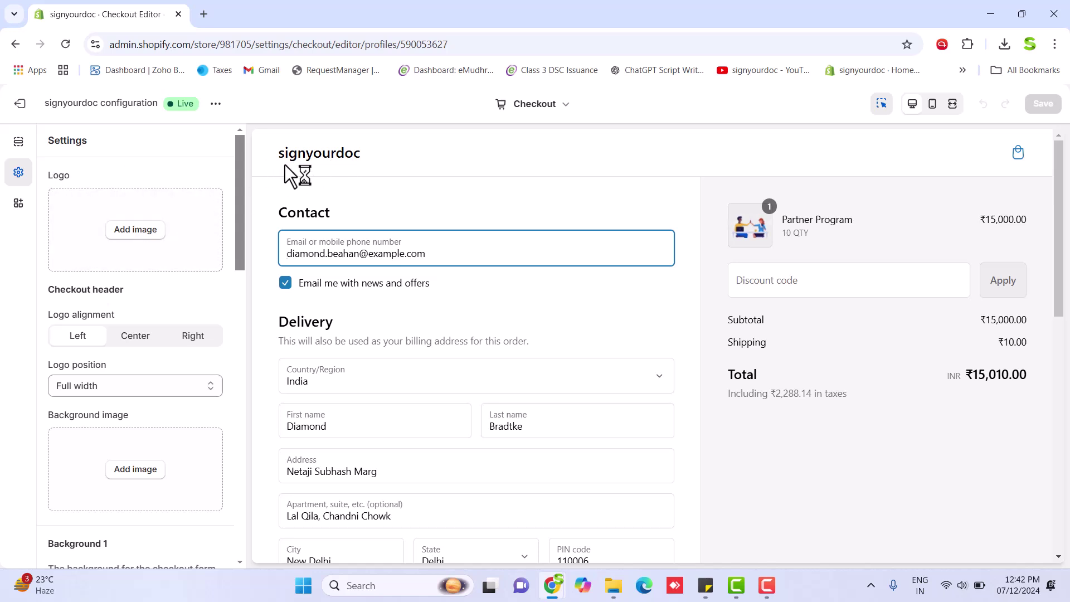
- Add the existing "logo" JPG as the checkout logo and set its maximum width to 70 px
left_click(133, 231)
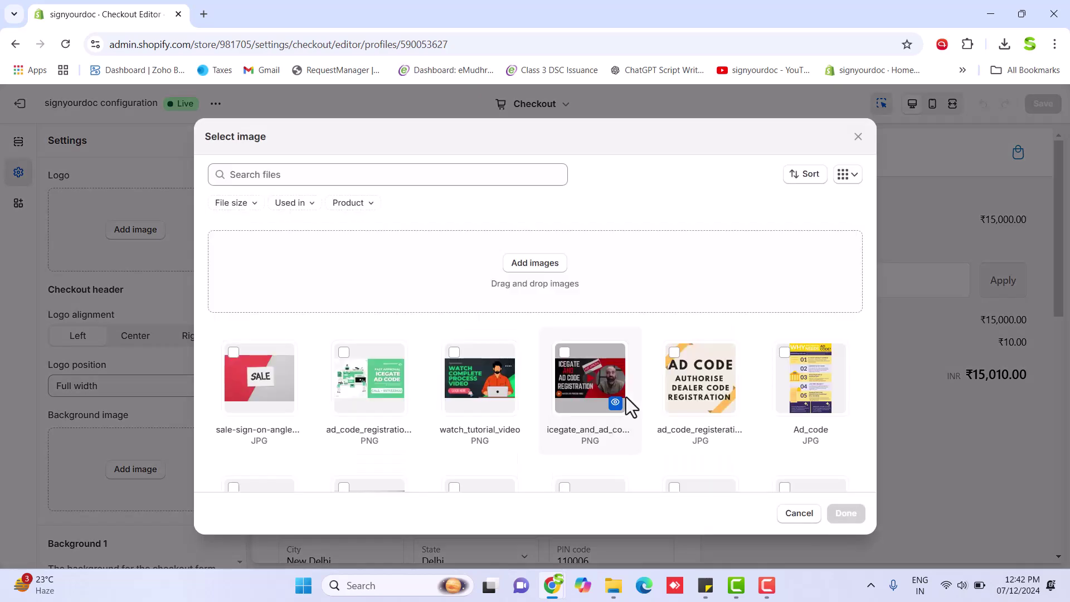
scroll(627, 396, "down", 3)
scroll(626, 397, "down", 10)
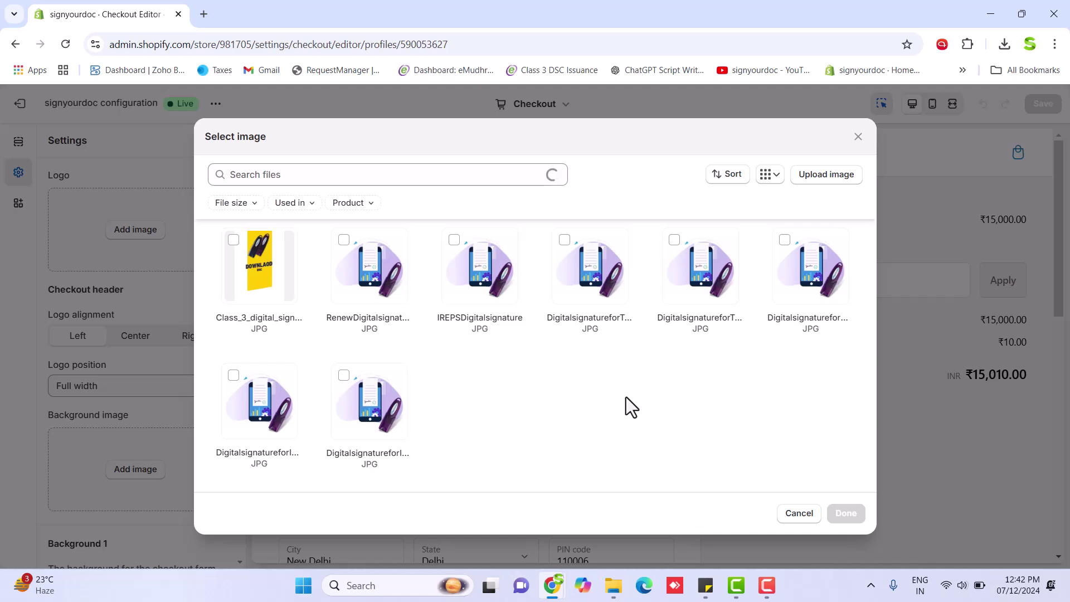
scroll(630, 405, "down", 3)
scroll(630, 405, "up", 8)
scroll(630, 405, "down", 10)
scroll(630, 406, "down", 3)
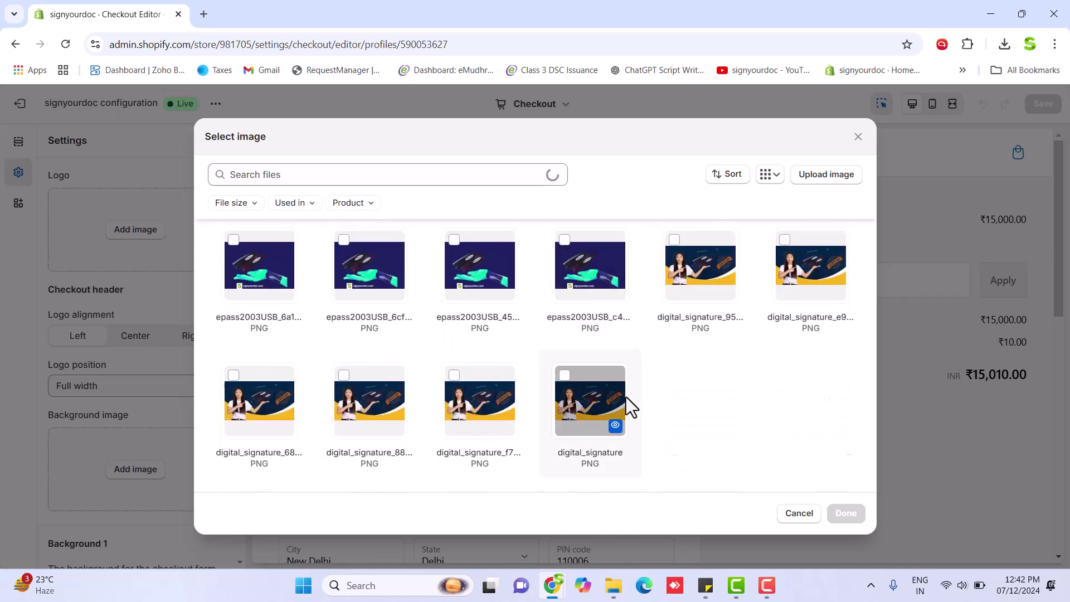
scroll(630, 405, "down", 6)
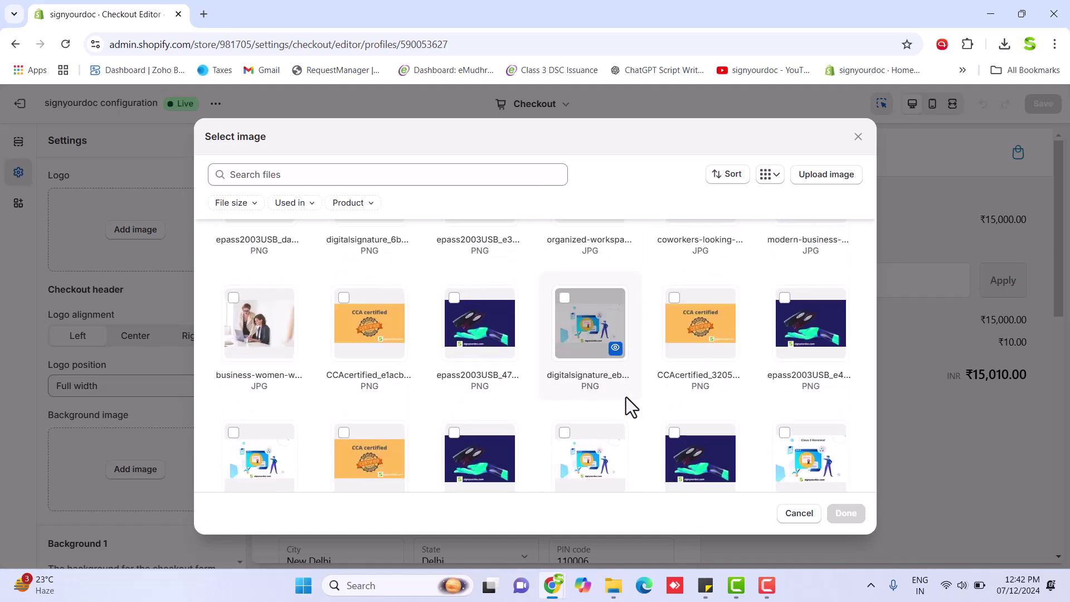
scroll(630, 406, "down", 3)
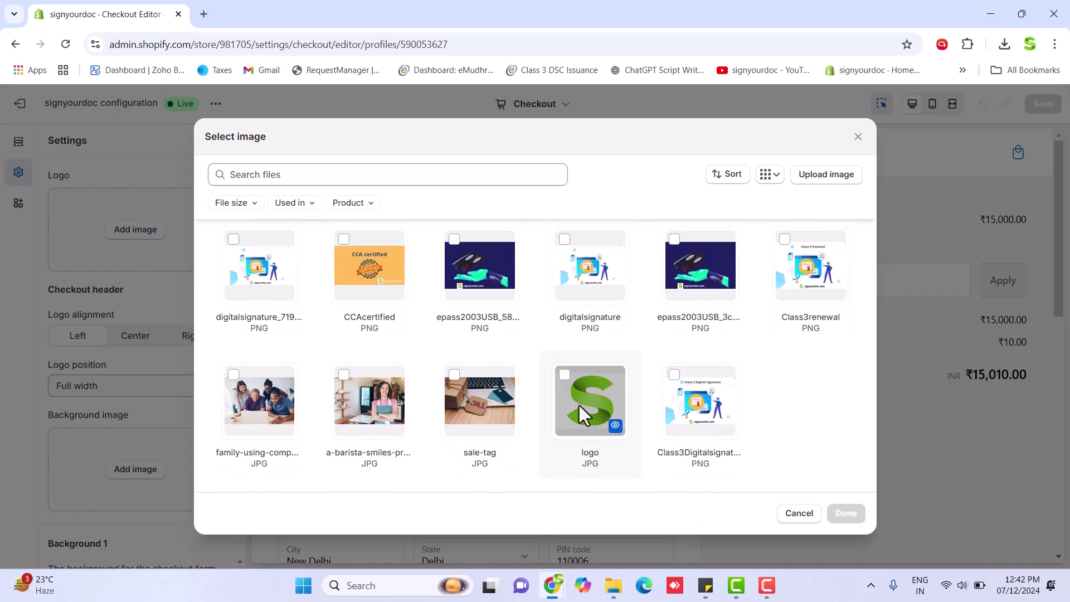
left_click(579, 412)
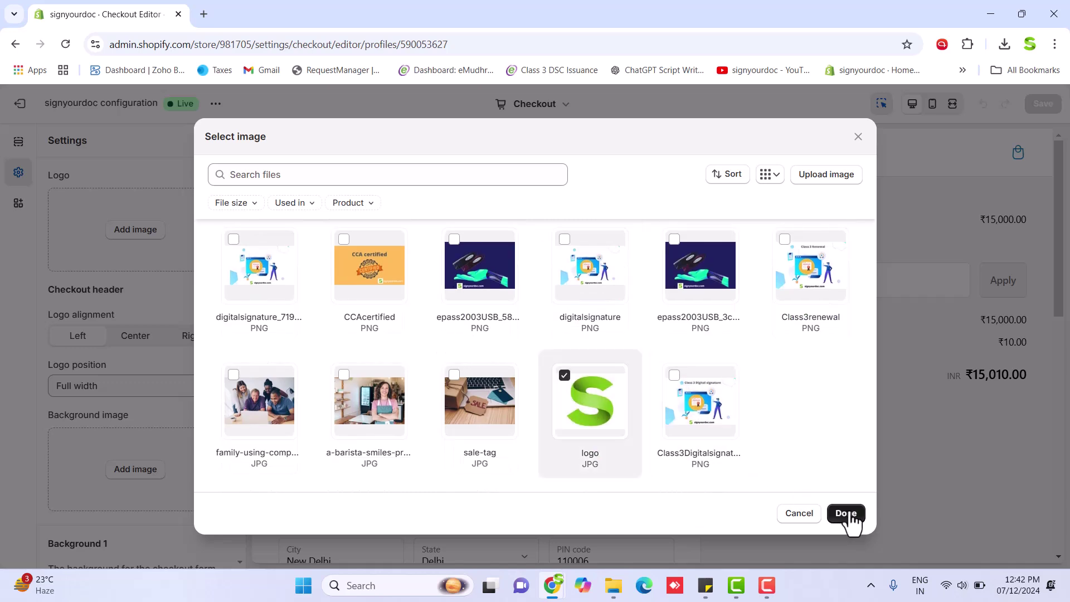
left_click(847, 516)
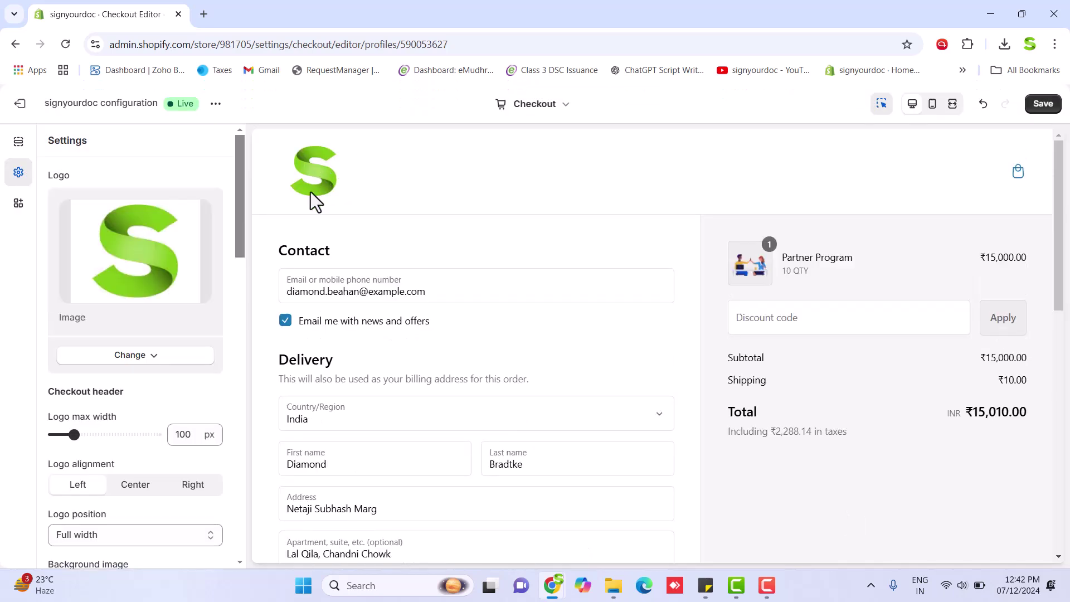
left_click_drag(74, 434, 61, 435)
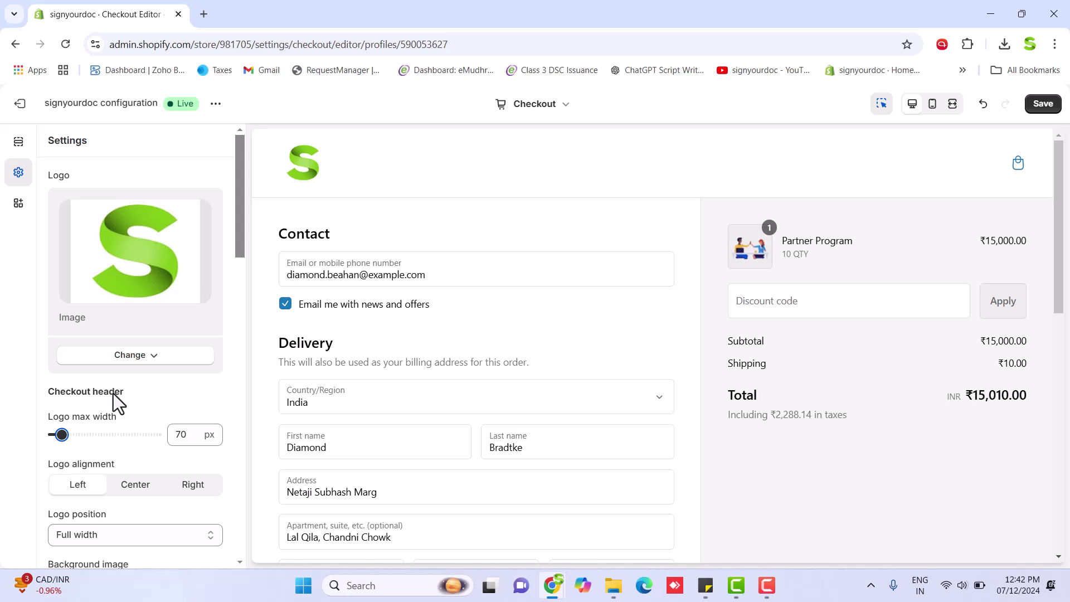
- Try the Center and Right logo alignments in the checkout header, and set the alignment back to Left
scroll(113, 395, "down", 3)
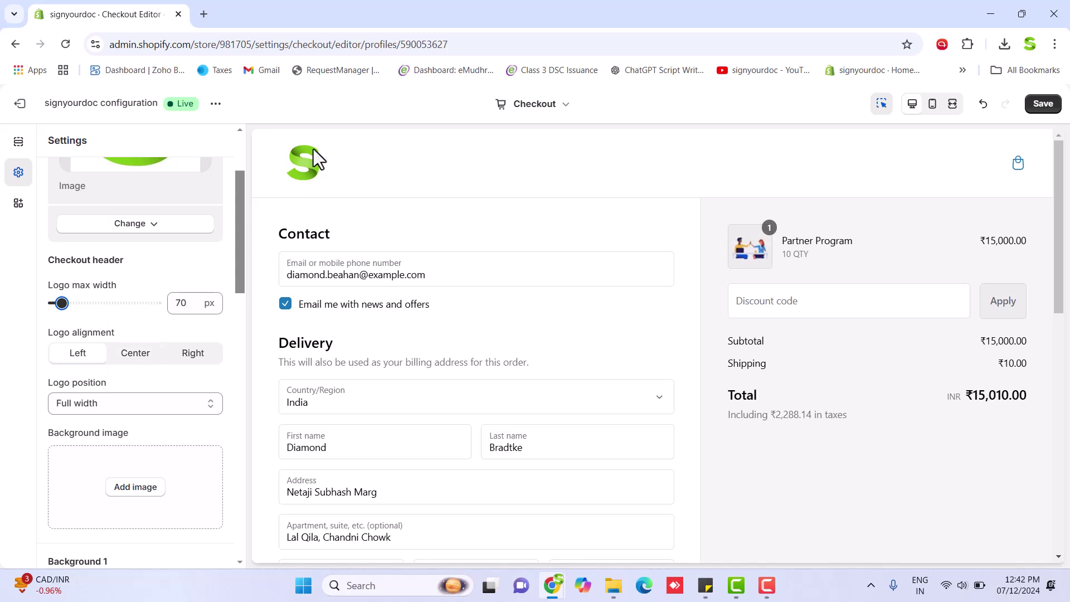
left_click(138, 356)
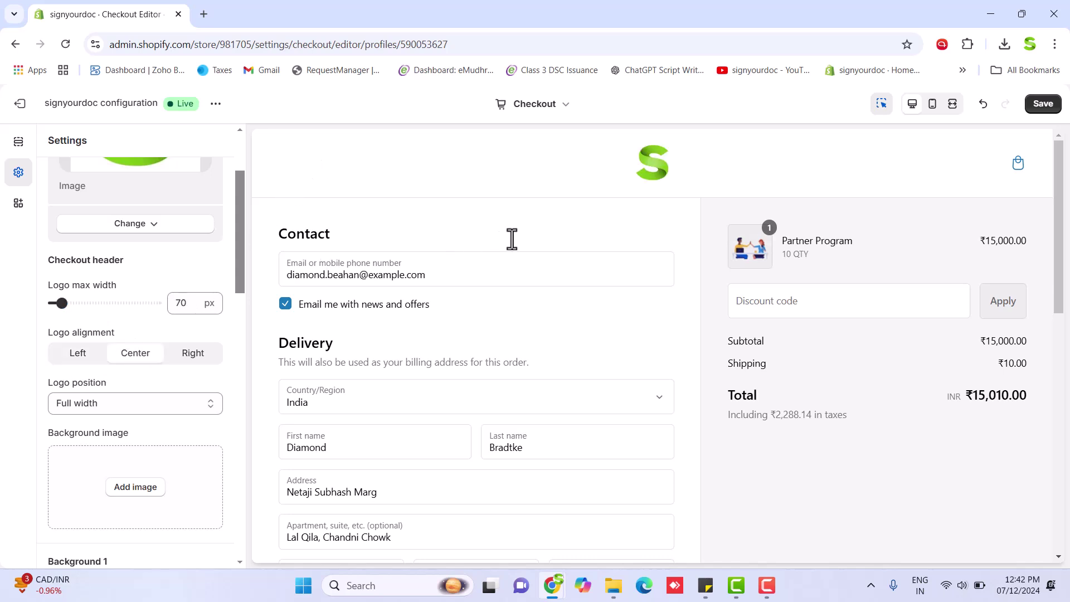
left_click(197, 369)
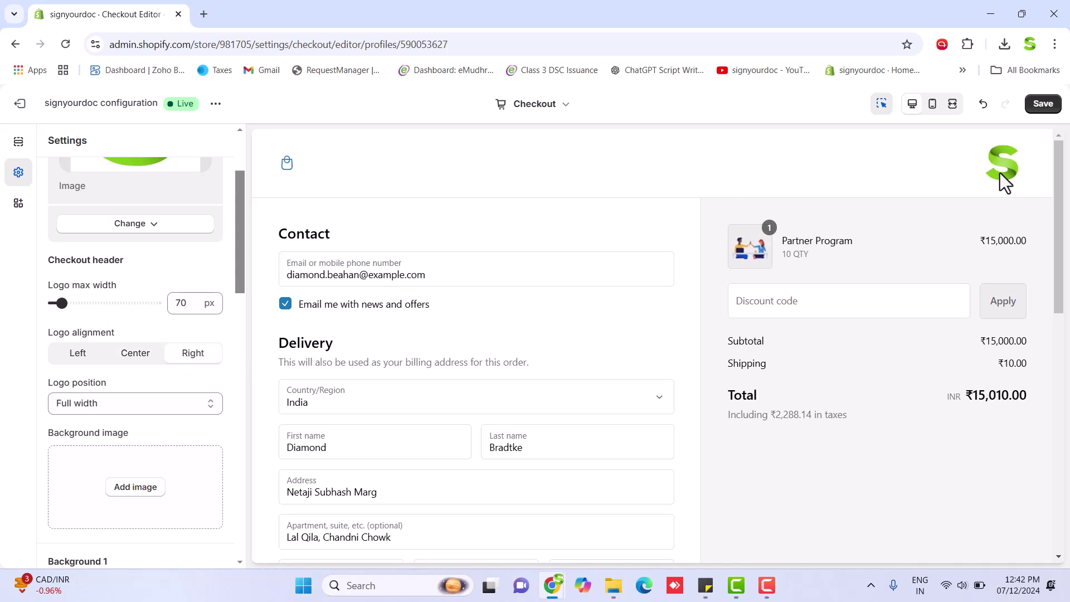
left_click(78, 357)
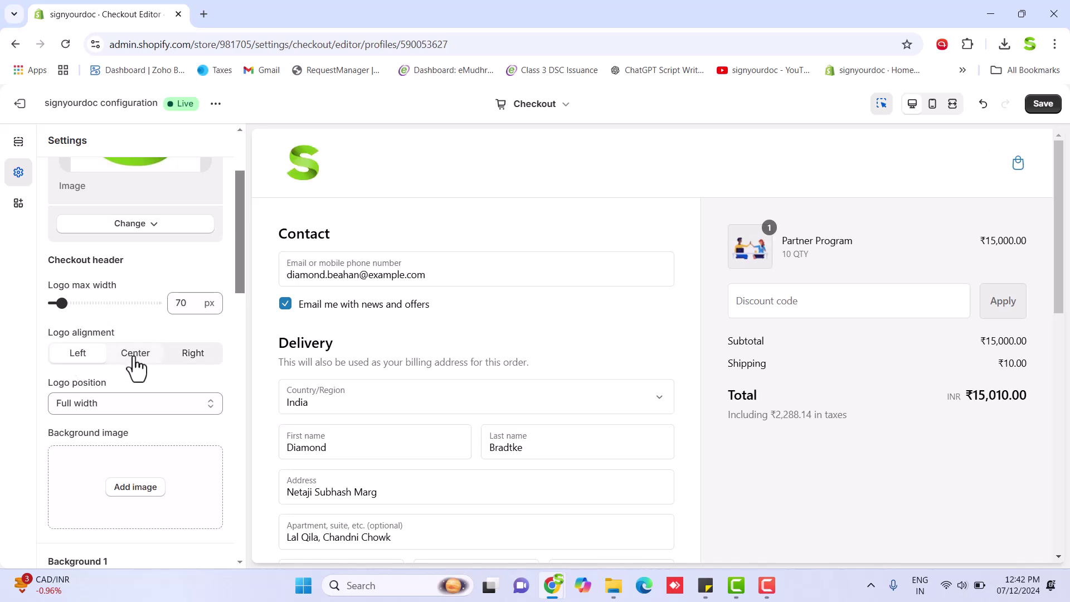
- Upload background.jpg from Downloads and apply it as the checkout header's background image
scroll(136, 367, "down", 3)
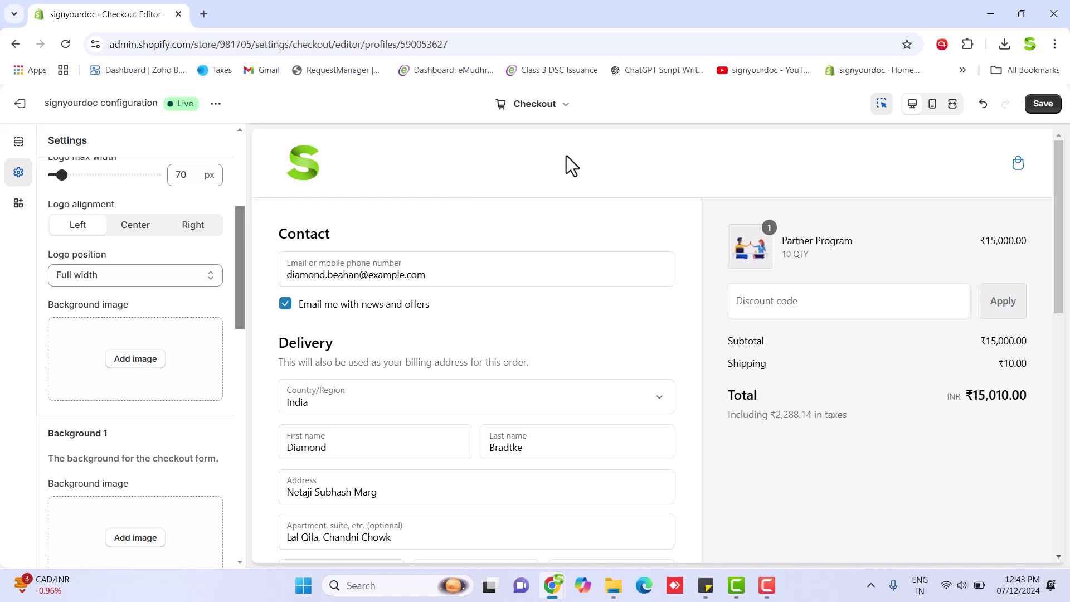
left_click(151, 358)
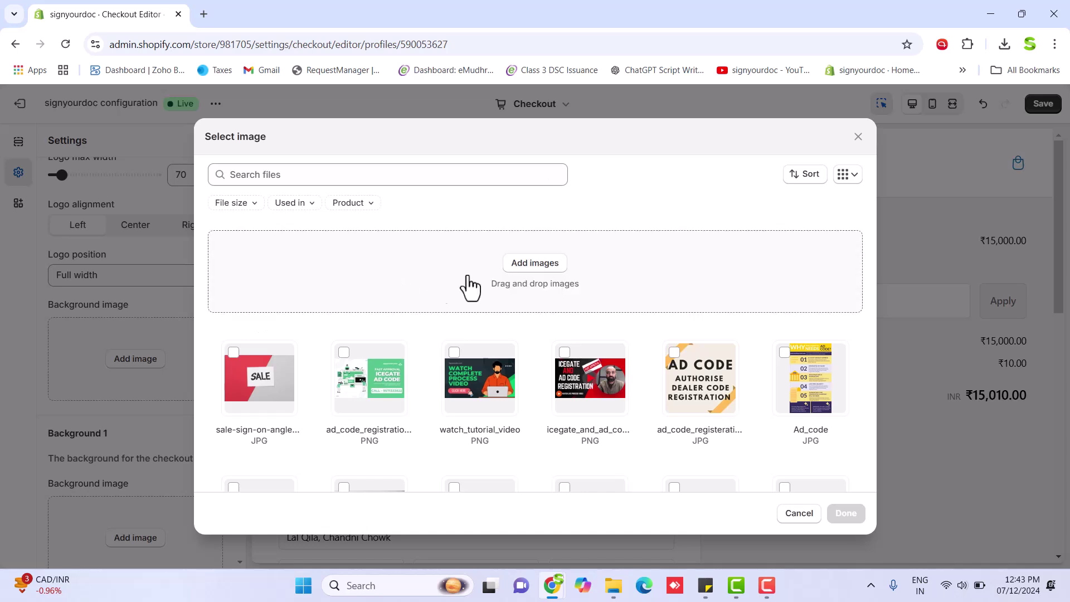
left_click(535, 263)
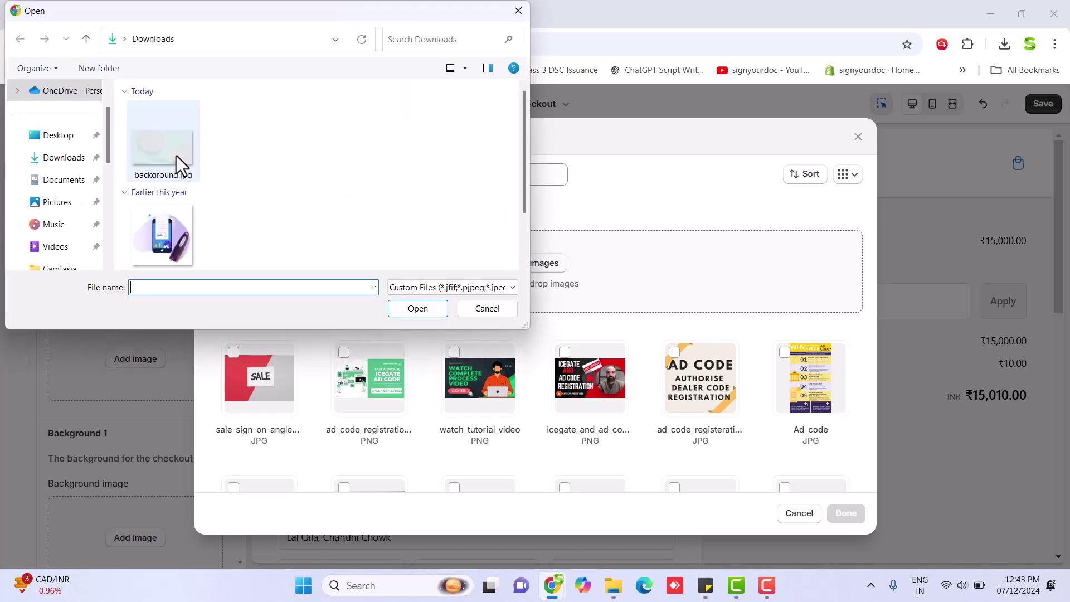
double_click(176, 155)
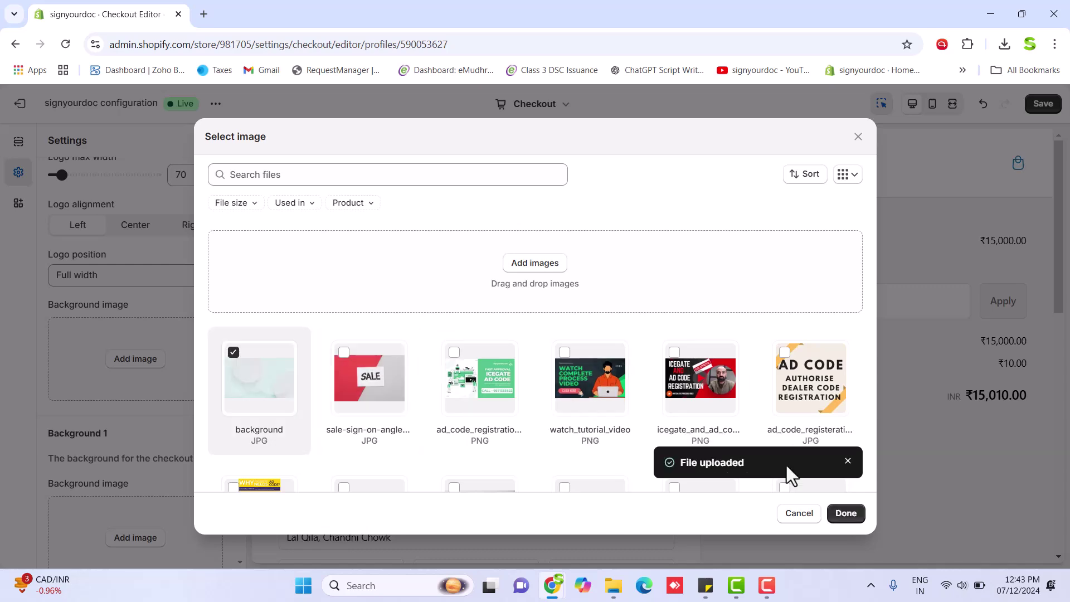
left_click(859, 517)
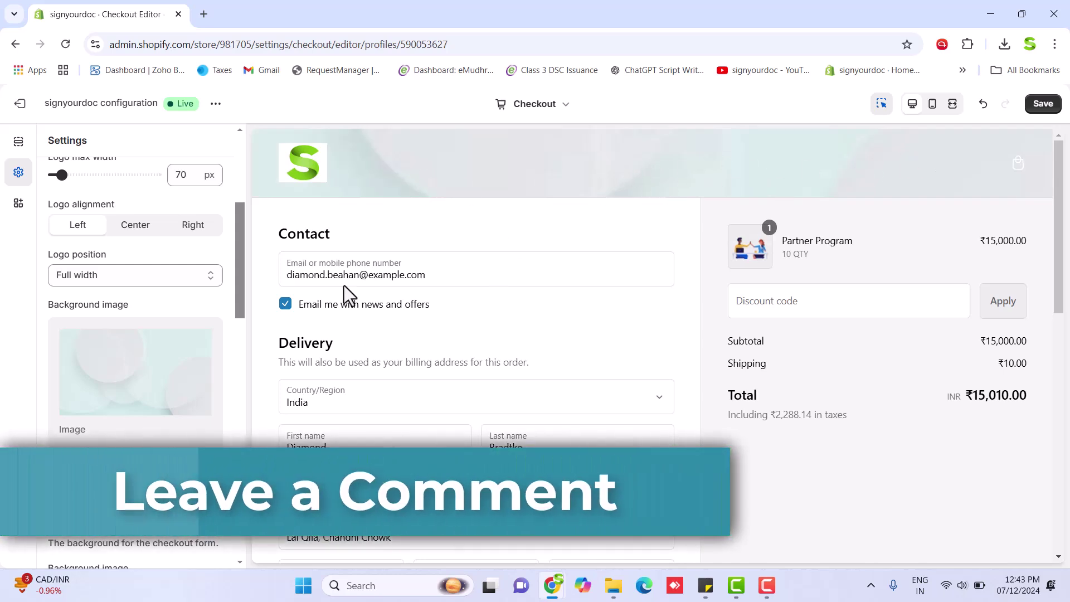
- Apply the uploaded "background" JPG as the Background 1 image and review the whole checkout form preview
scroll(110, 443, "down", 2)
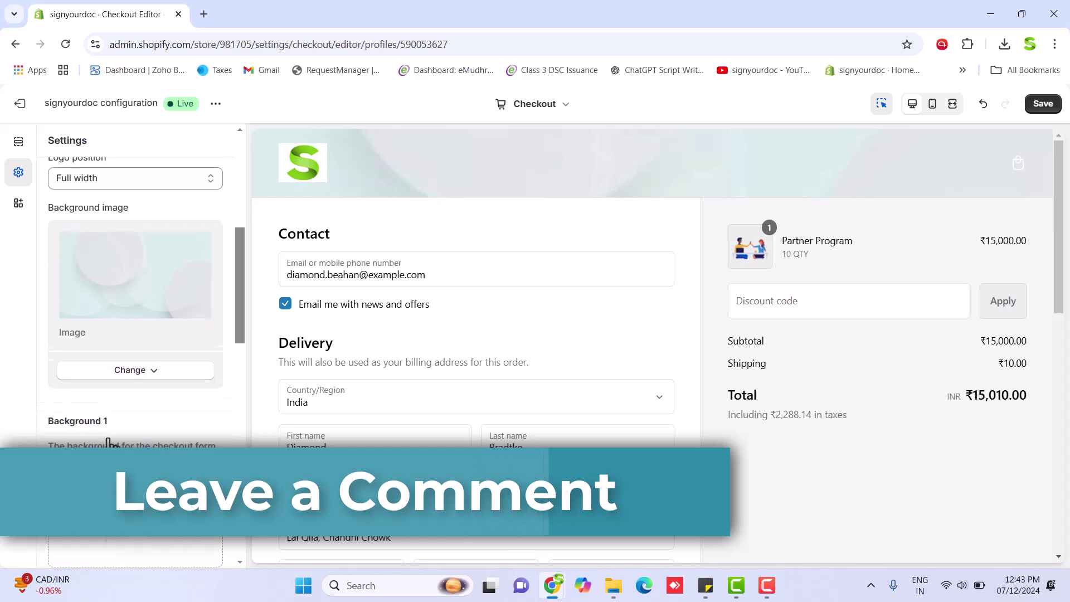
scroll(110, 443, "down", 3)
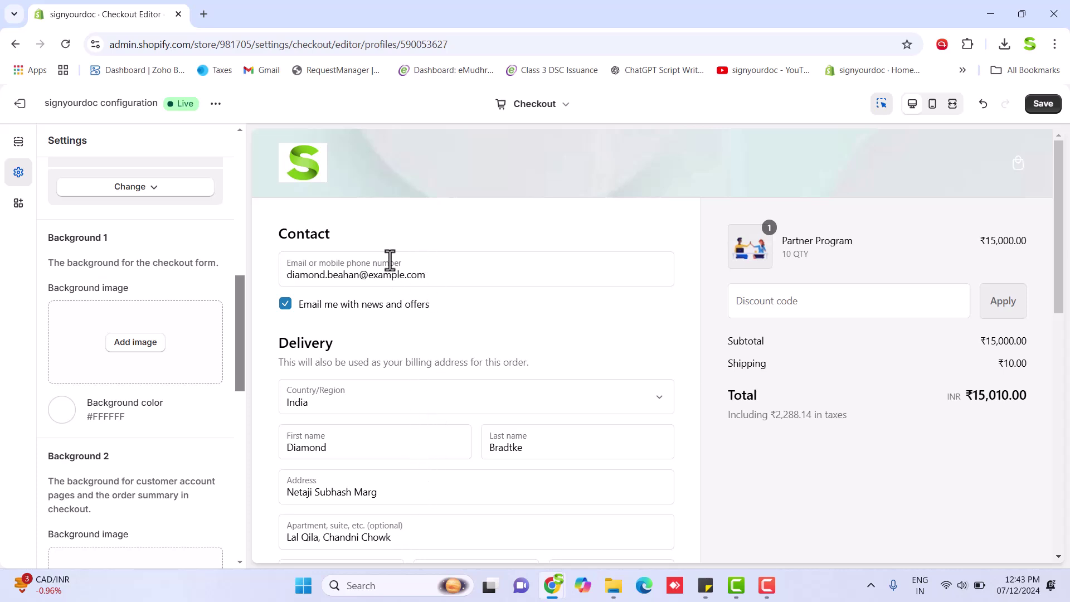
left_click(135, 342)
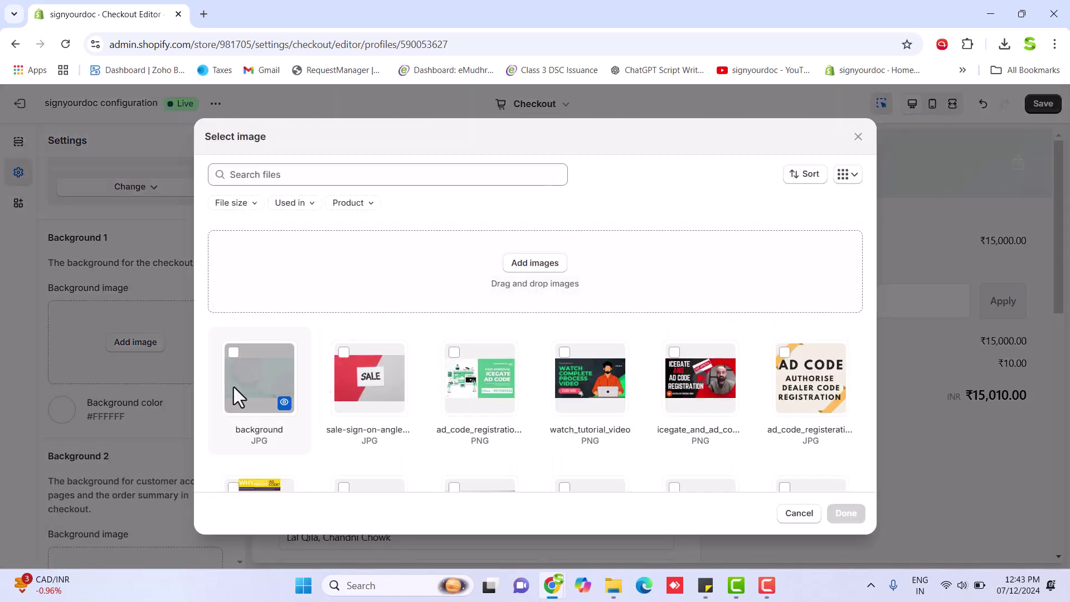
left_click(233, 387)
left_click(879, 376)
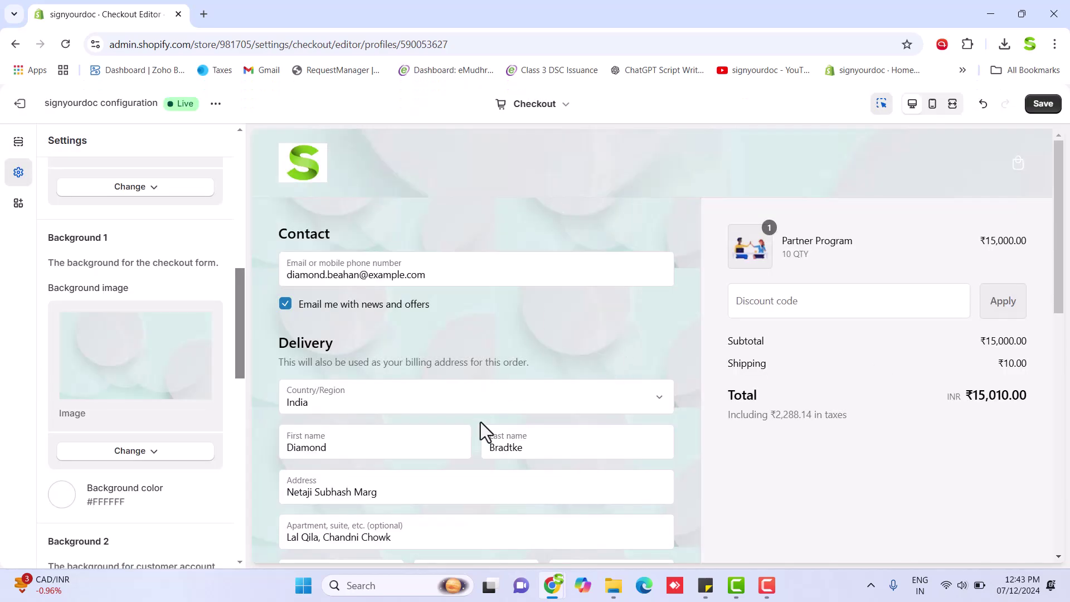
scroll(472, 427, "down", 7)
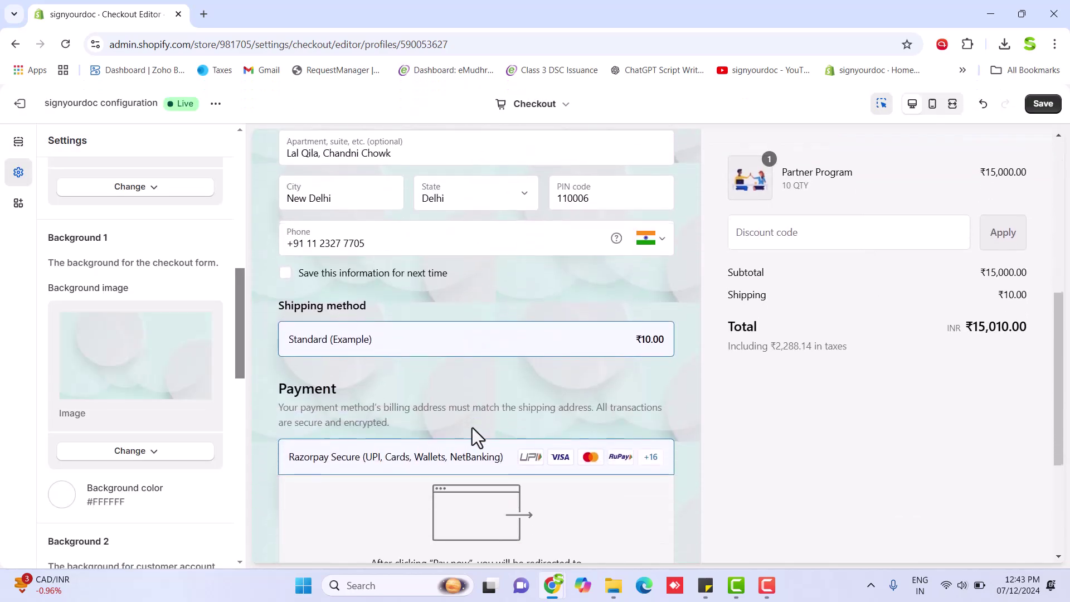
scroll(472, 427, "down", 3)
scroll(473, 427, "up", 10)
scroll(110, 454, "down", 3)
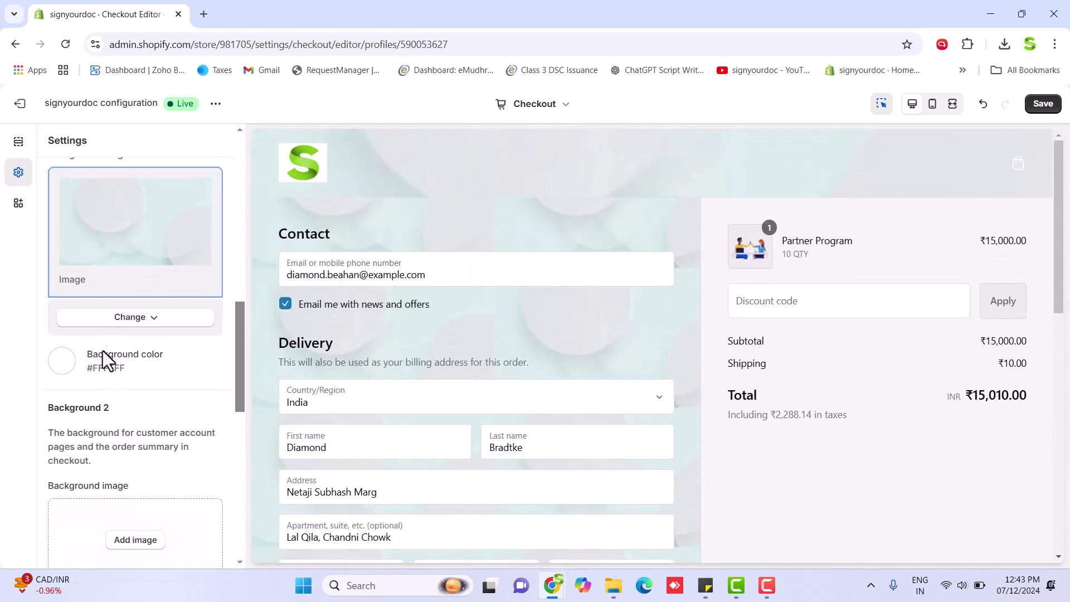
left_click(173, 351)
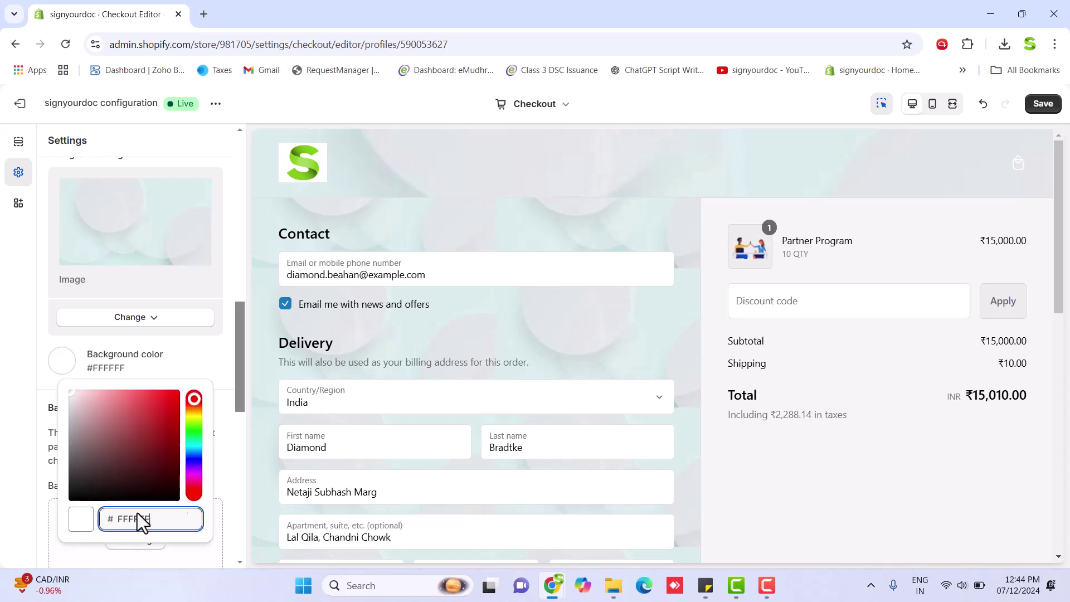
left_click(62, 371)
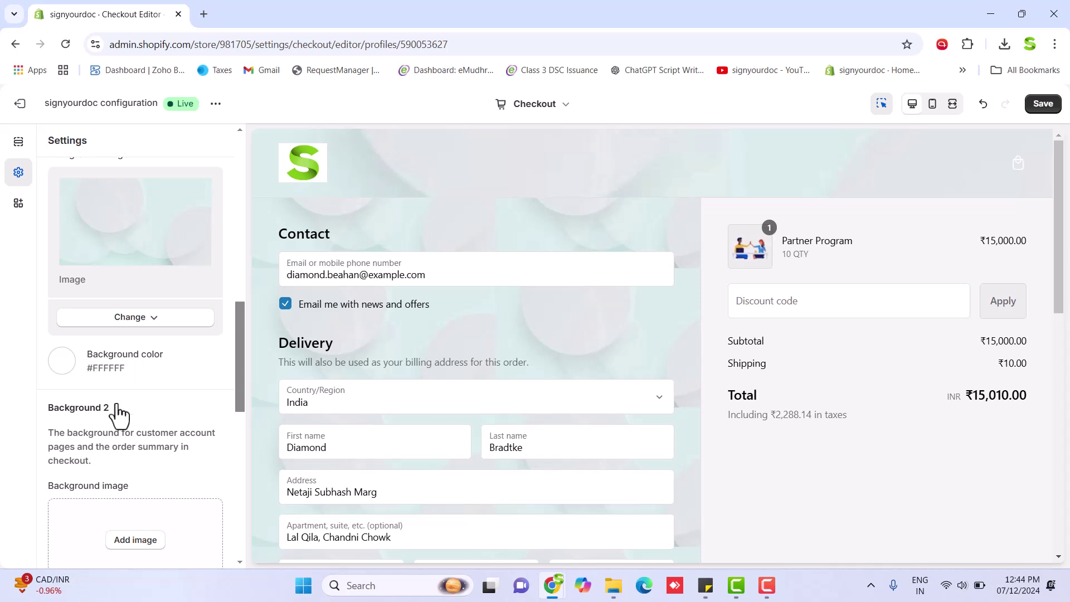
- Apply the "background" JPG as the Background 2 image and check the order summary preview
scroll(117, 413, "down", 1)
scroll(117, 412, "down", 2)
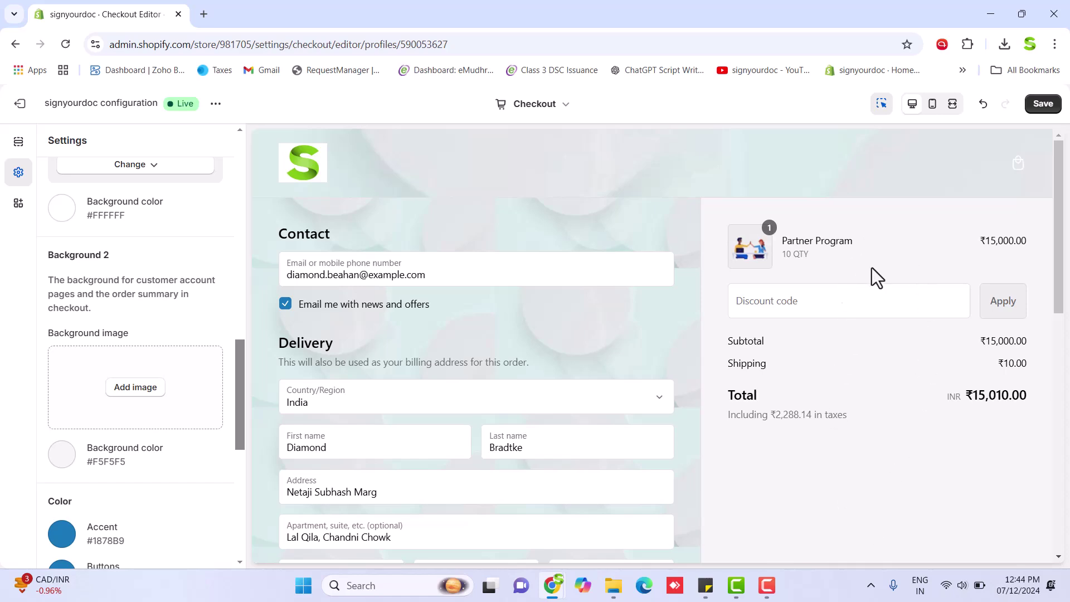
left_click(124, 391)
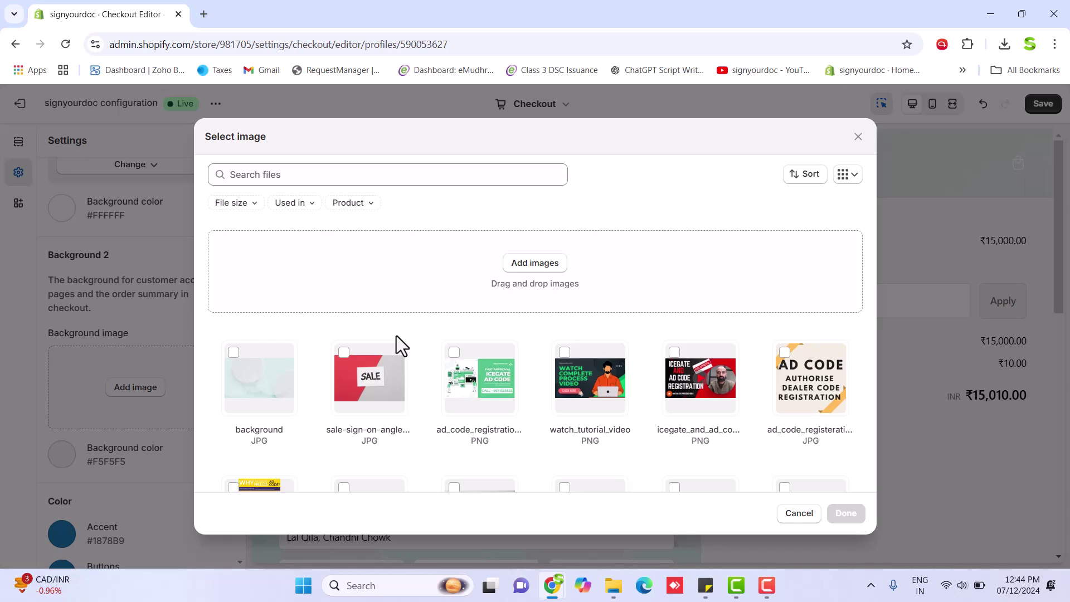
left_click(255, 384)
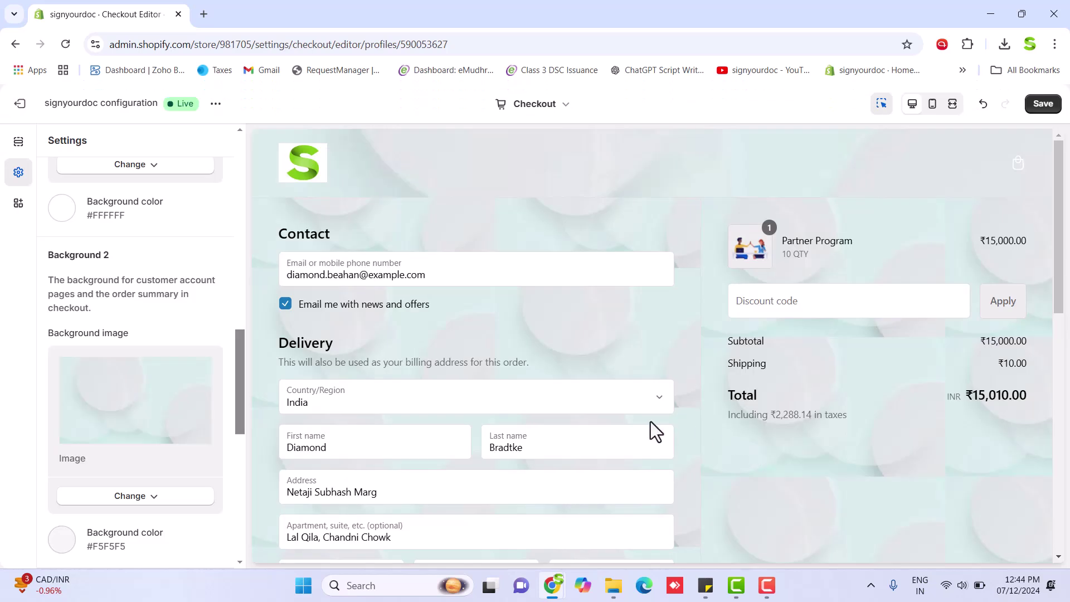
scroll(651, 421, "down", 2)
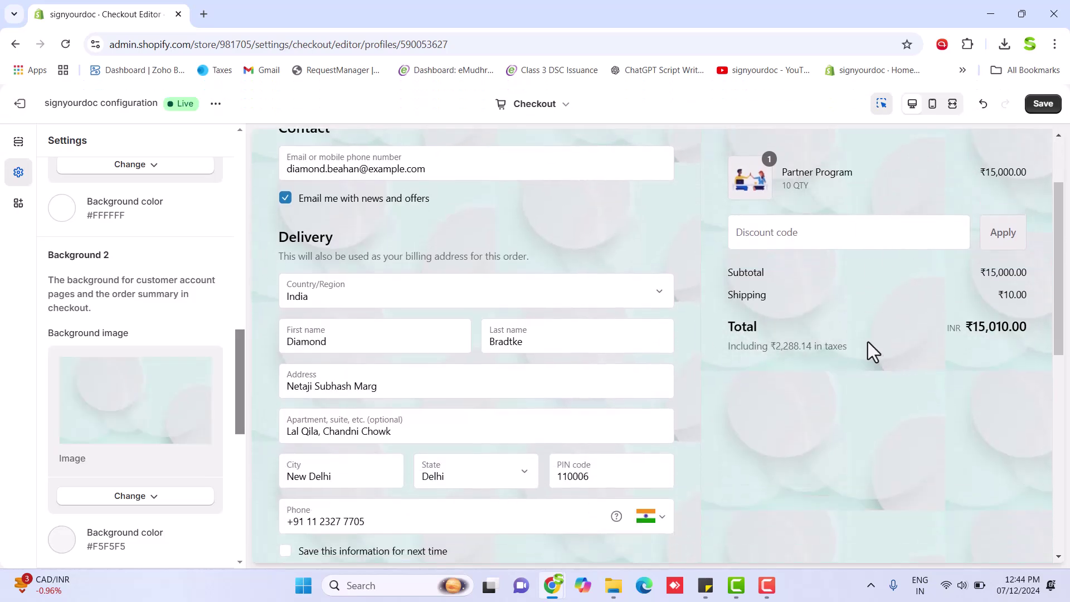
- Replace the Background 2 image with the red and grey "sale-sign-on-angle" JPG
left_click(134, 495)
left_click(267, 433)
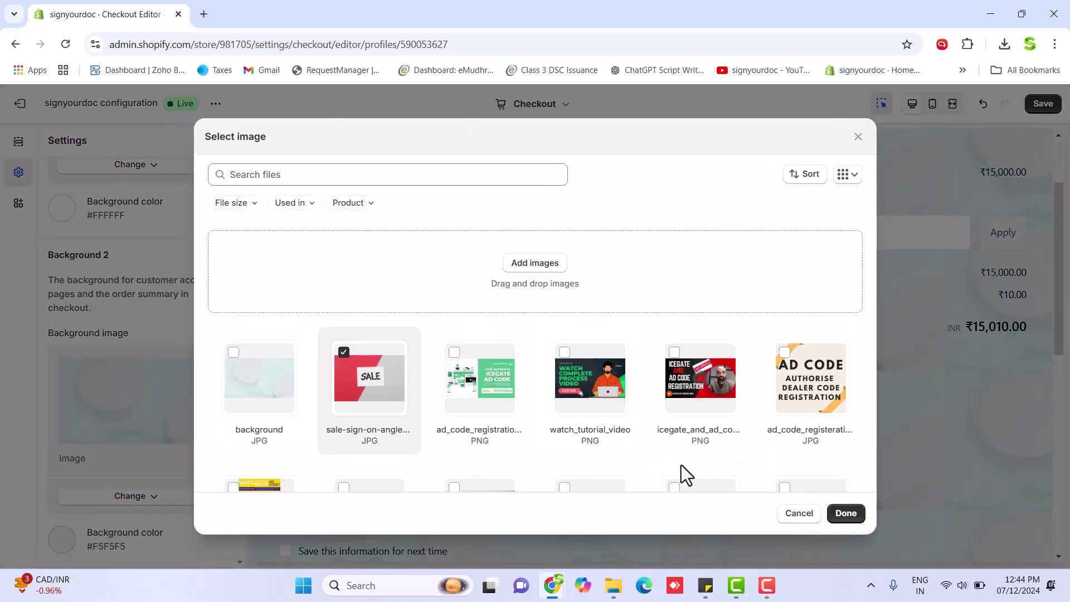
left_click(846, 513)
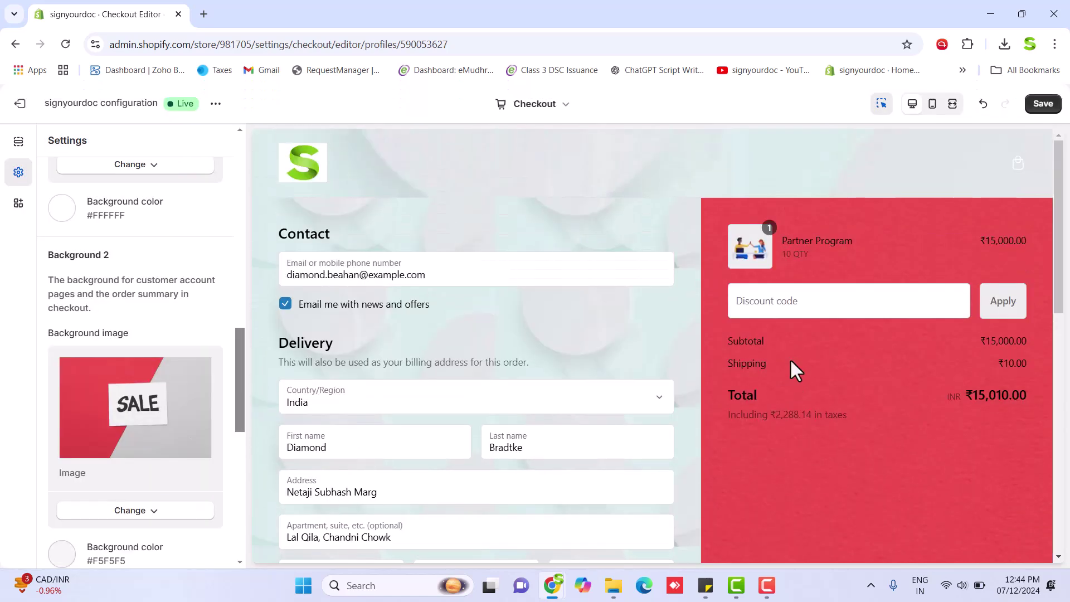
- Review the checkout form preview and examine the Color and Typography settings, including the fonts available for headings
scroll(794, 369, "down", 3)
scroll(795, 369, "down", 1)
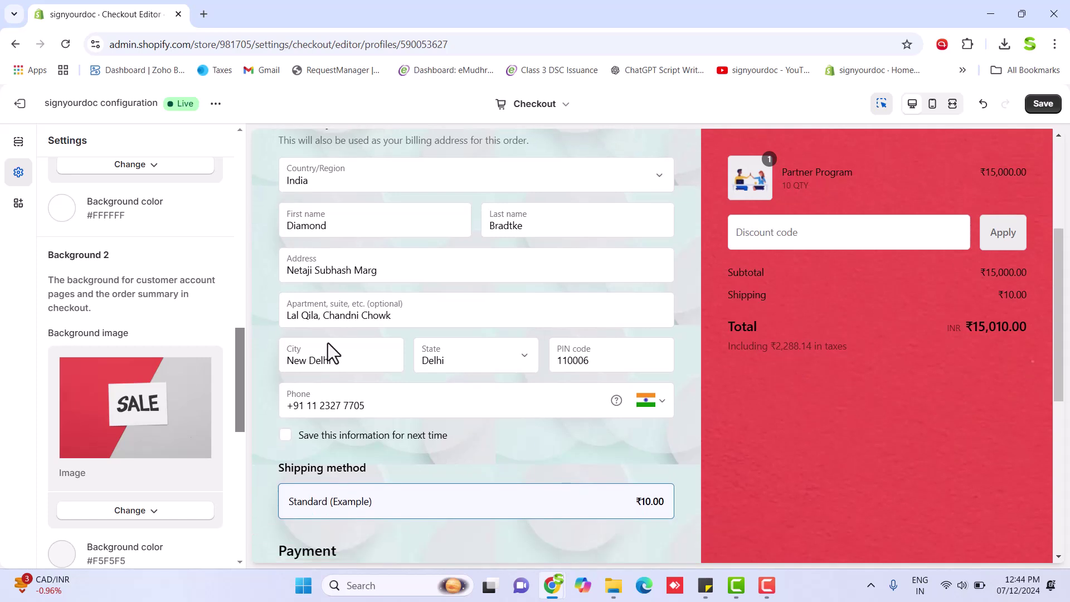
scroll(105, 350, "down", 2)
scroll(105, 349, "down", 2)
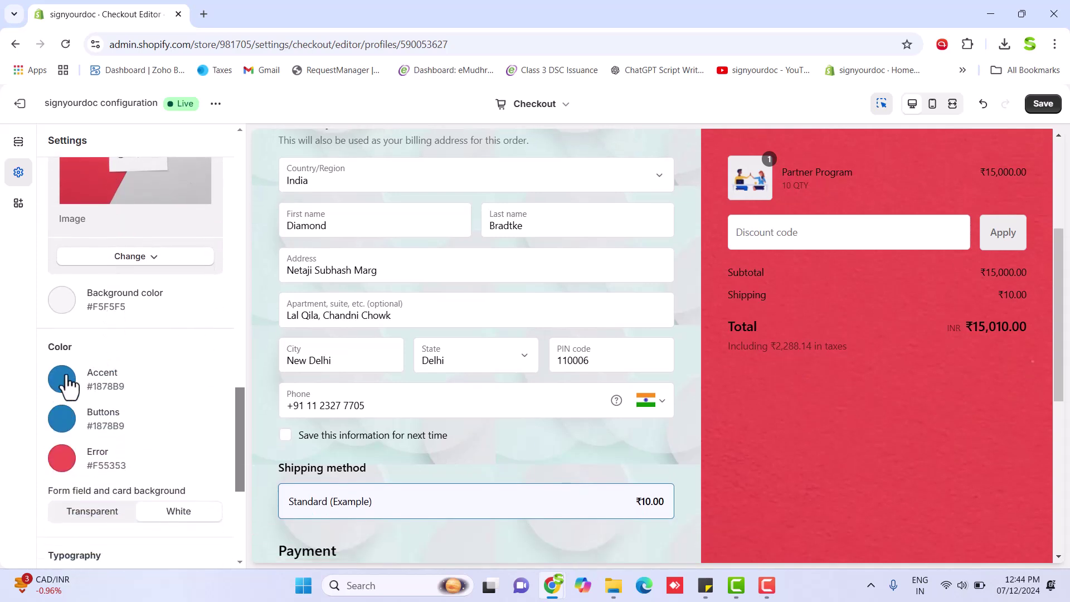
scroll(96, 443, "down", 1)
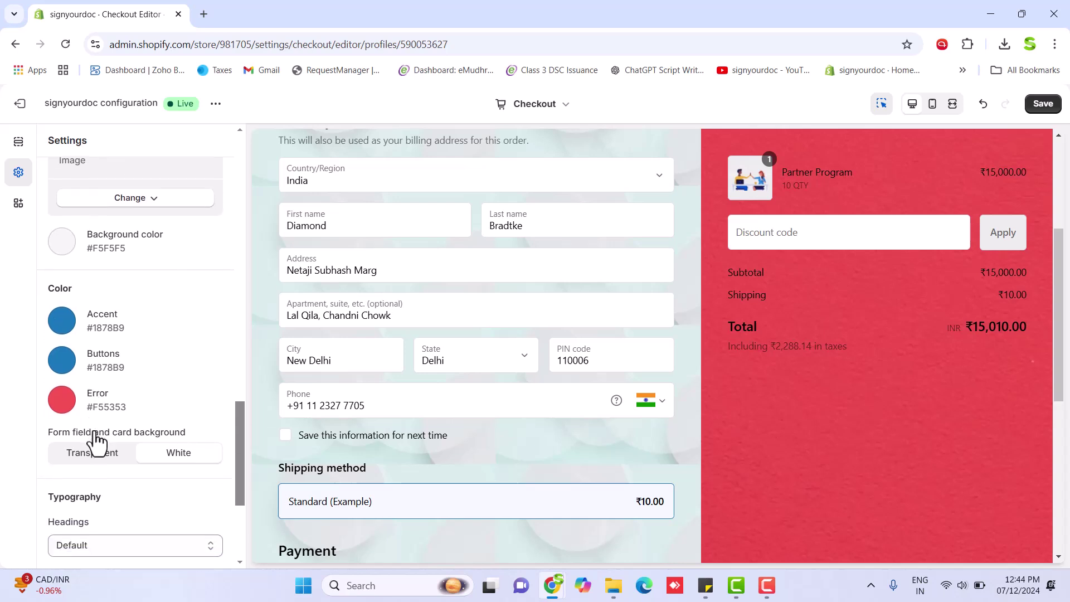
scroll(95, 441, "down", 3)
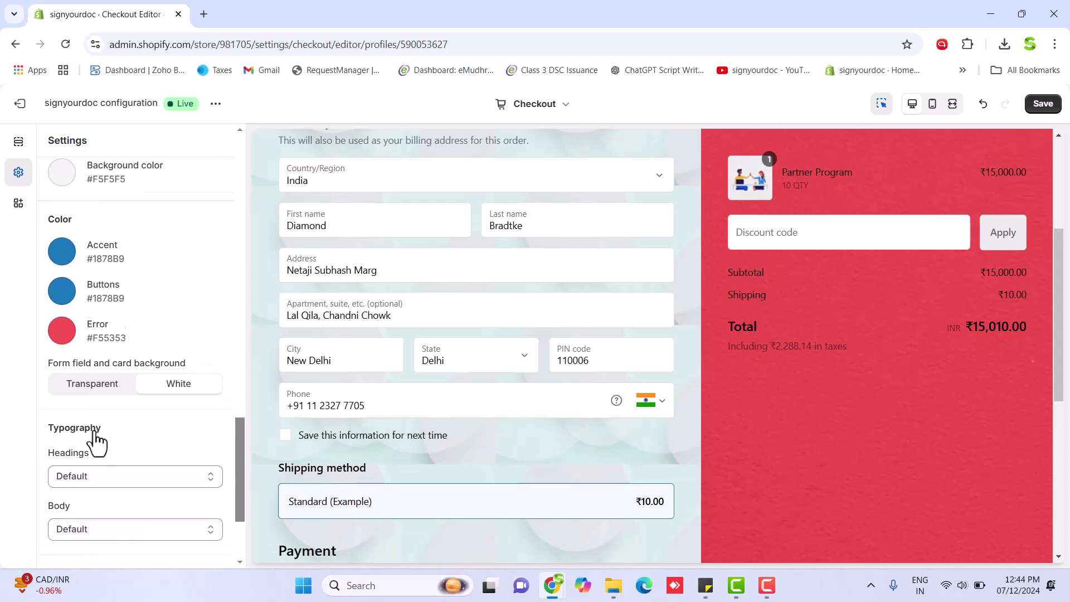
scroll(96, 441, "down", 1)
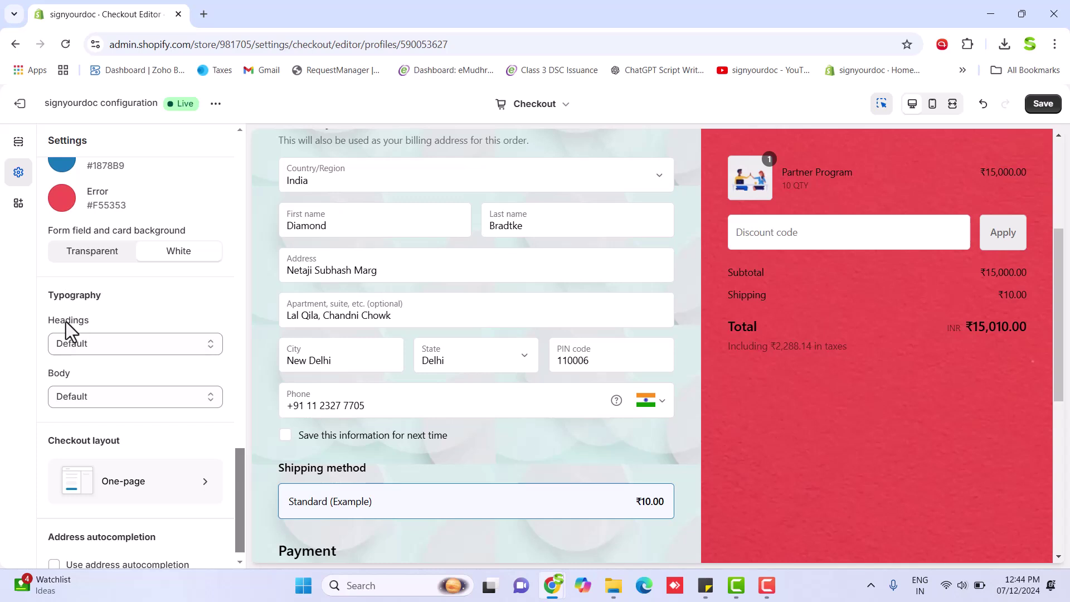
double_click(69, 319)
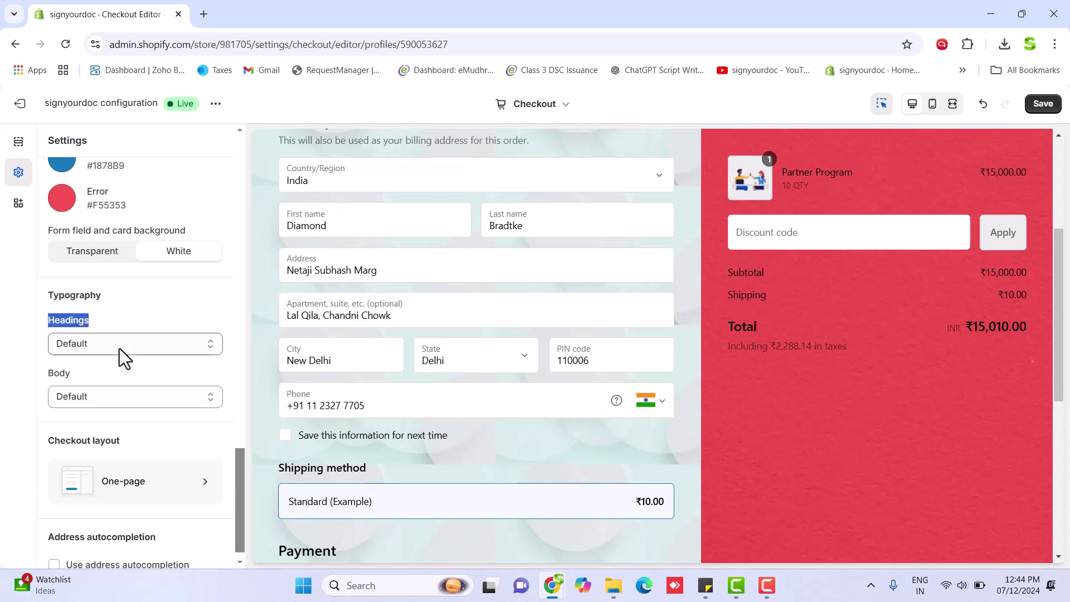
left_click(119, 349)
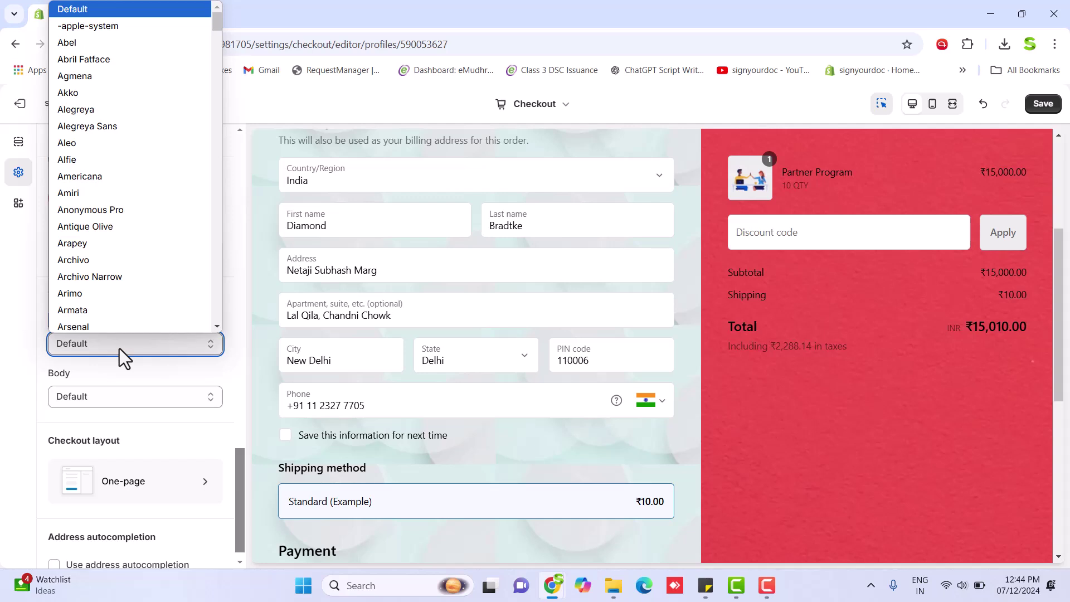
left_click(119, 349)
scroll(122, 383, "down", 1)
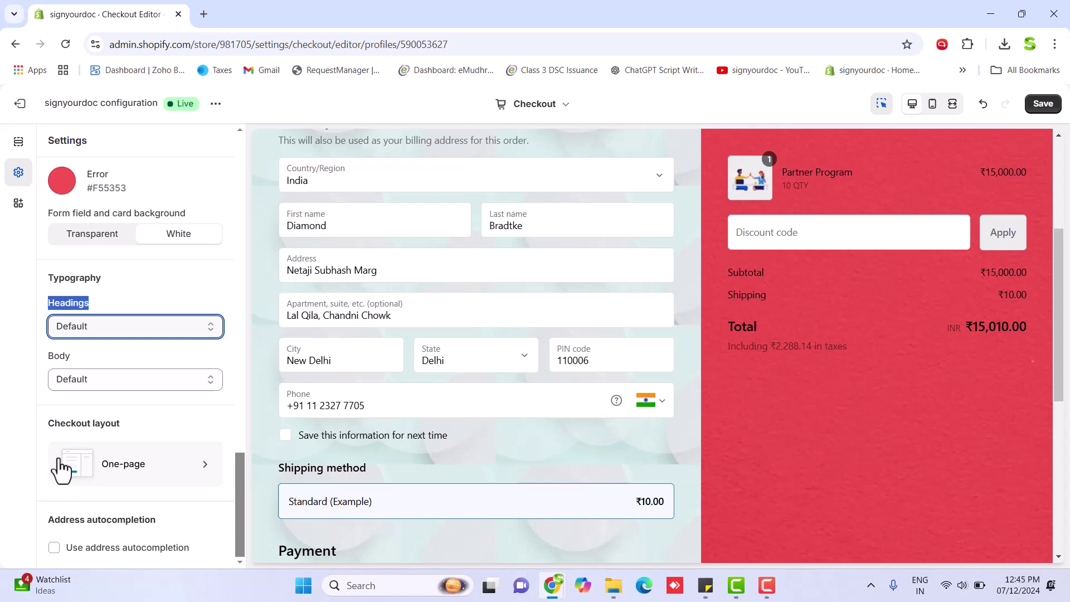
- Compare the checkout layout choices and select One-page checkout
left_click(136, 483)
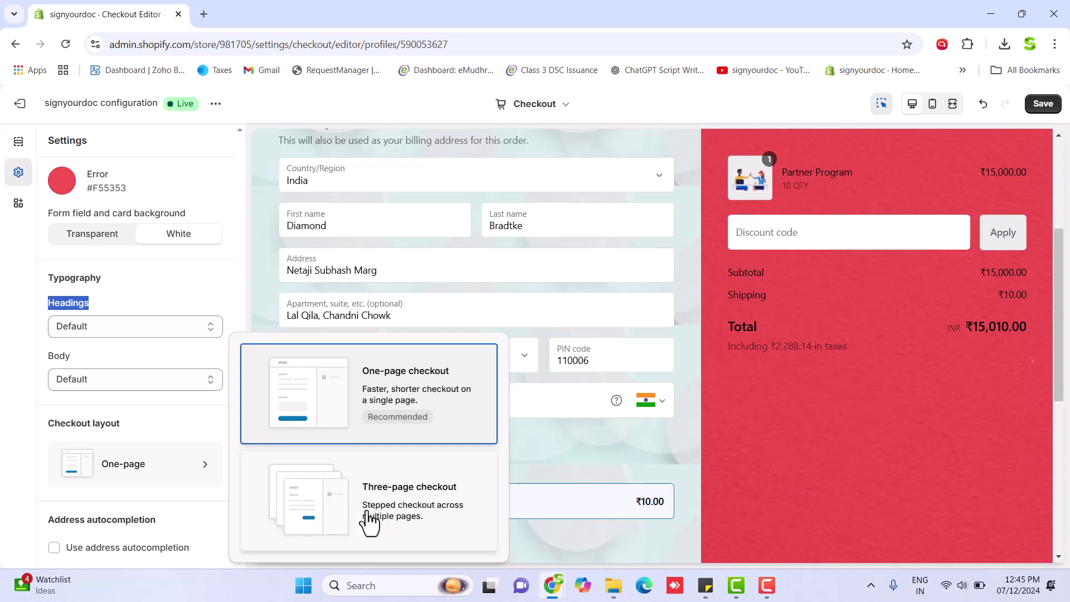
left_click(278, 428)
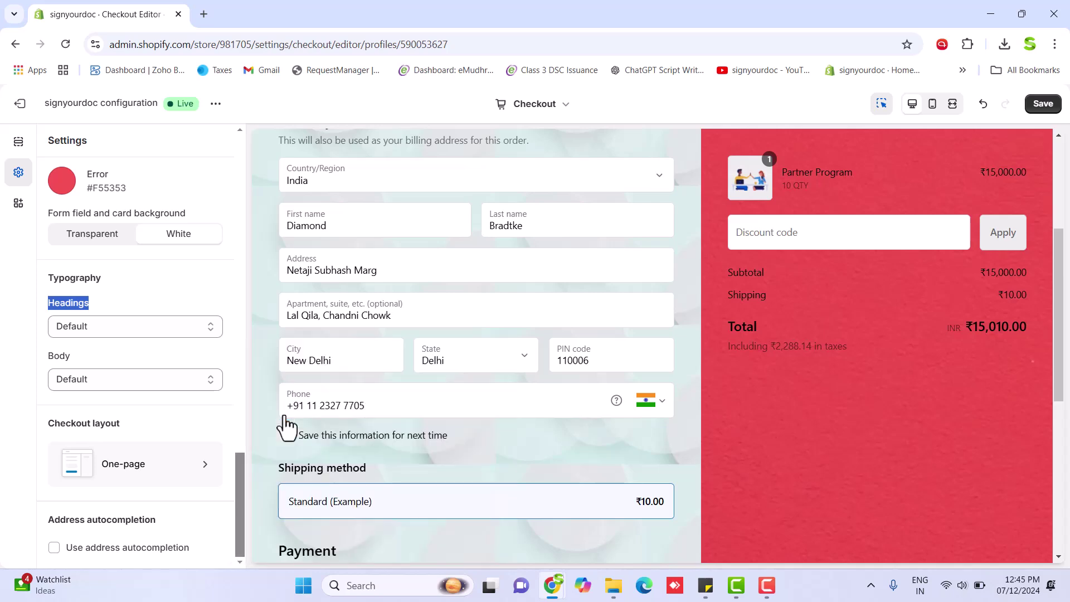
- Check the logo settings and the checkout preview's header once more, and exit the checkout editor to the Checkout settings page
scroll(103, 477, "up", 10)
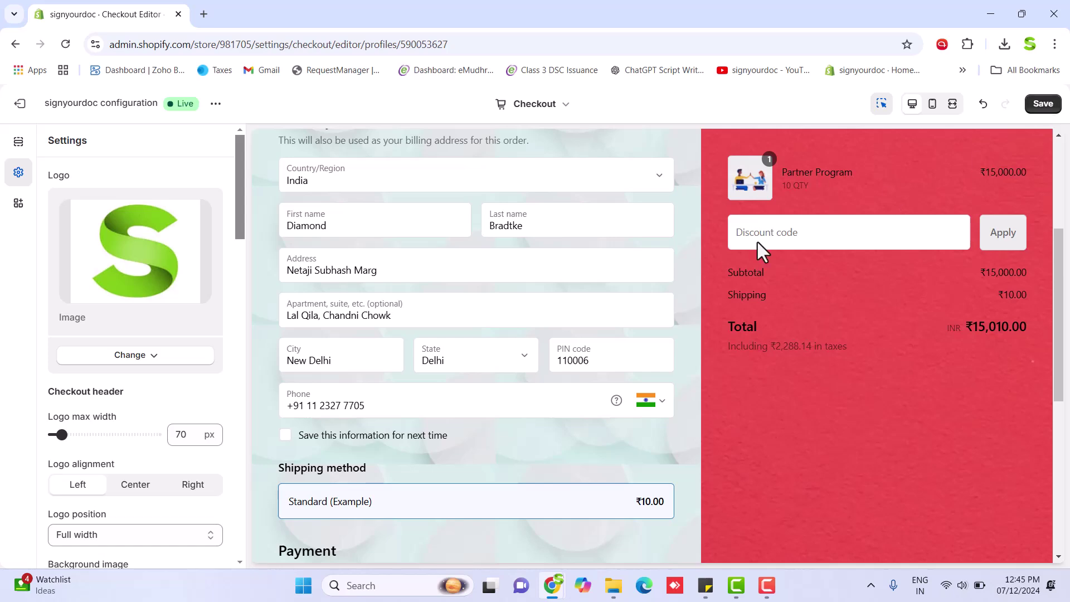
scroll(674, 340, "up", 4)
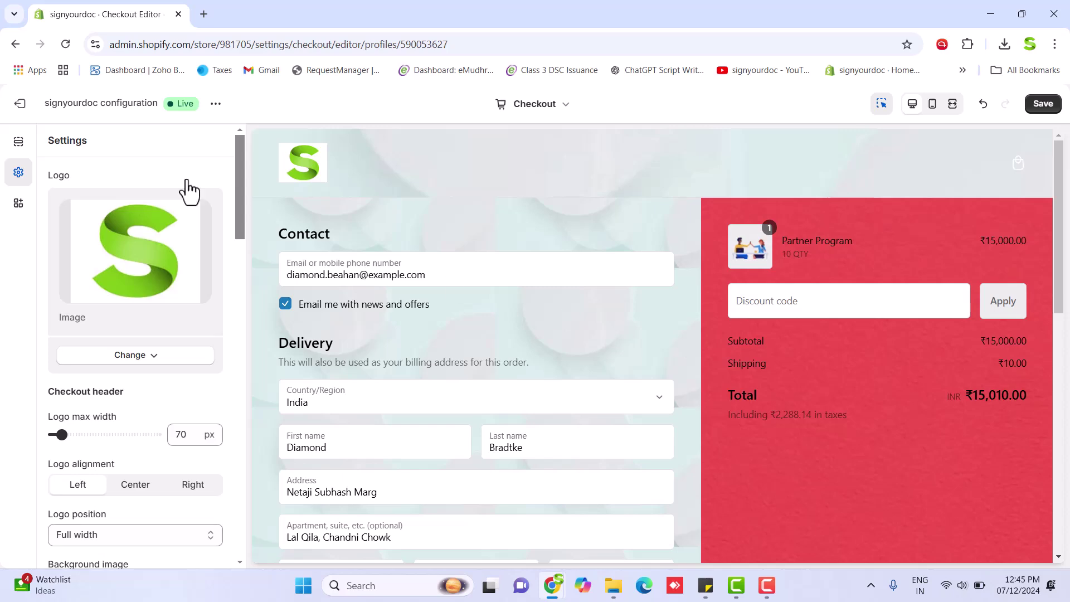
left_click(22, 110)
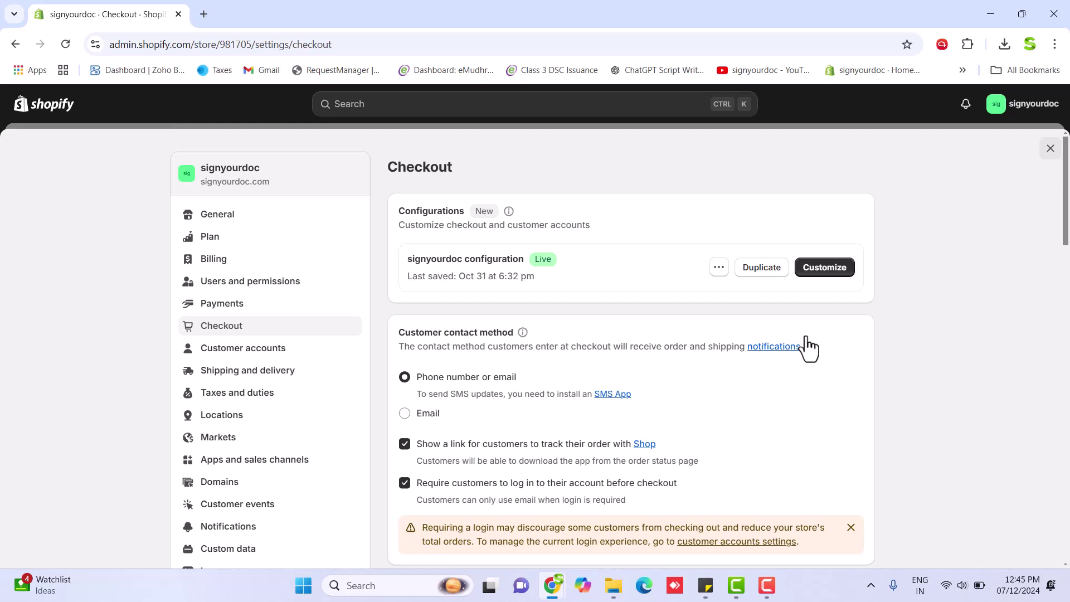
- Examine the Customer contact method settings, including the Shop order-tracking link and the login requirement before checkout
scroll(702, 385, "down", 2)
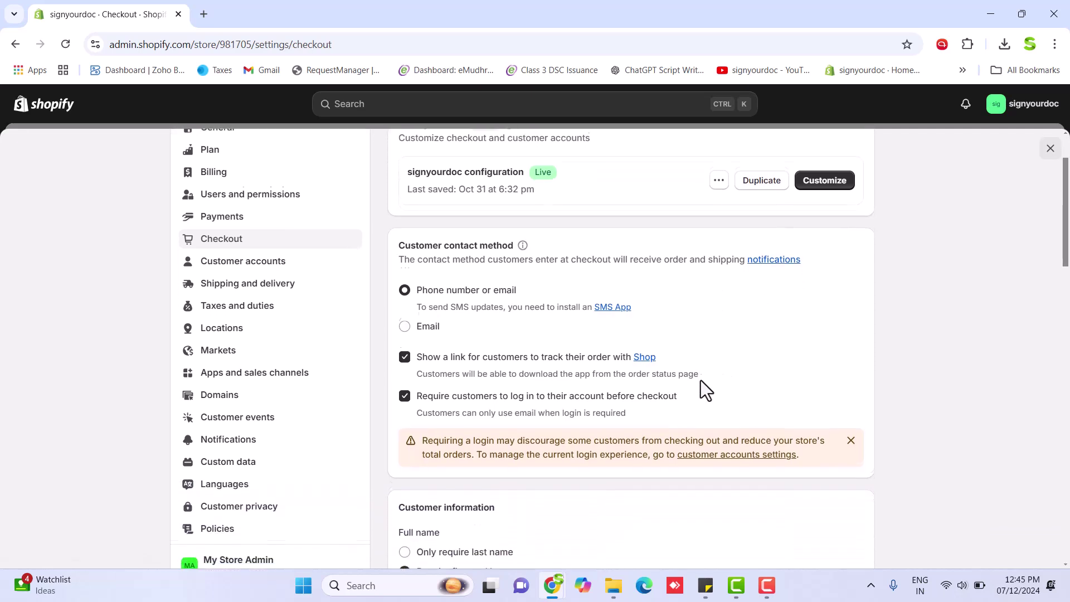
triple_click(448, 229)
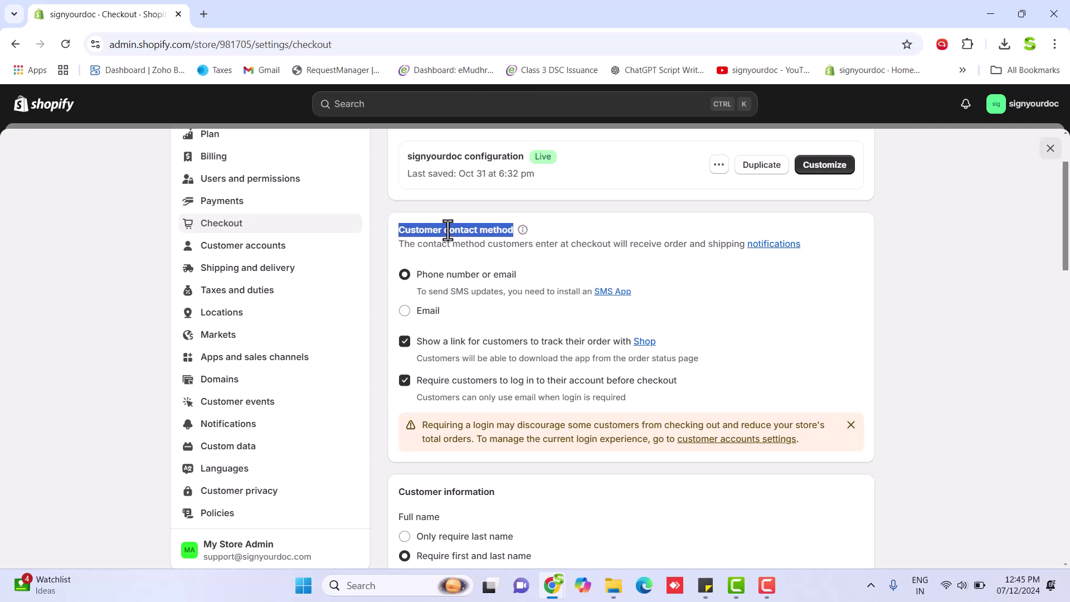
left_click(659, 264)
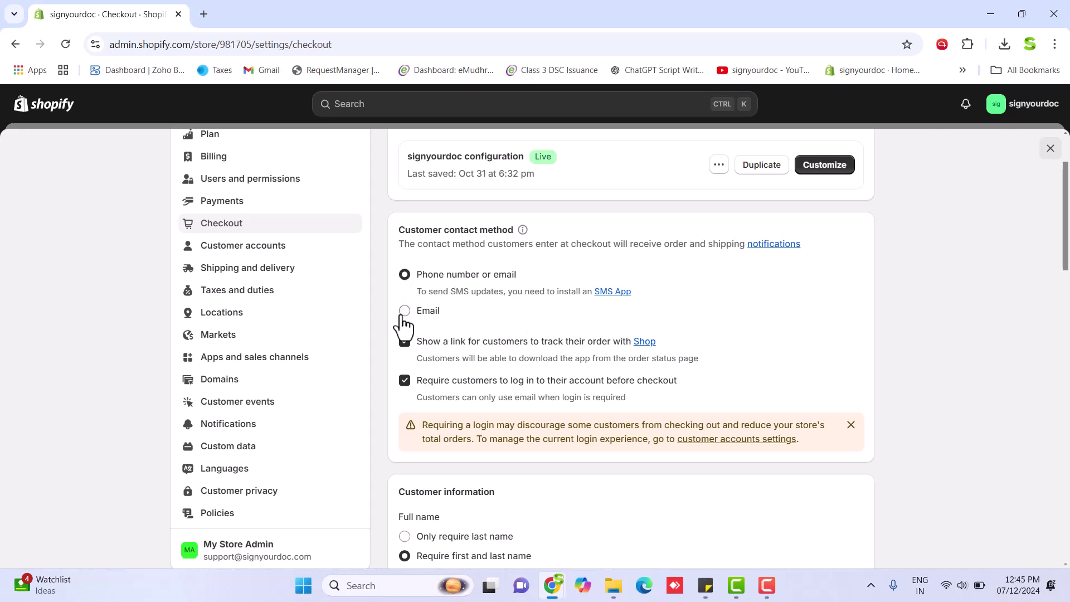
scroll(481, 330, "down", 1)
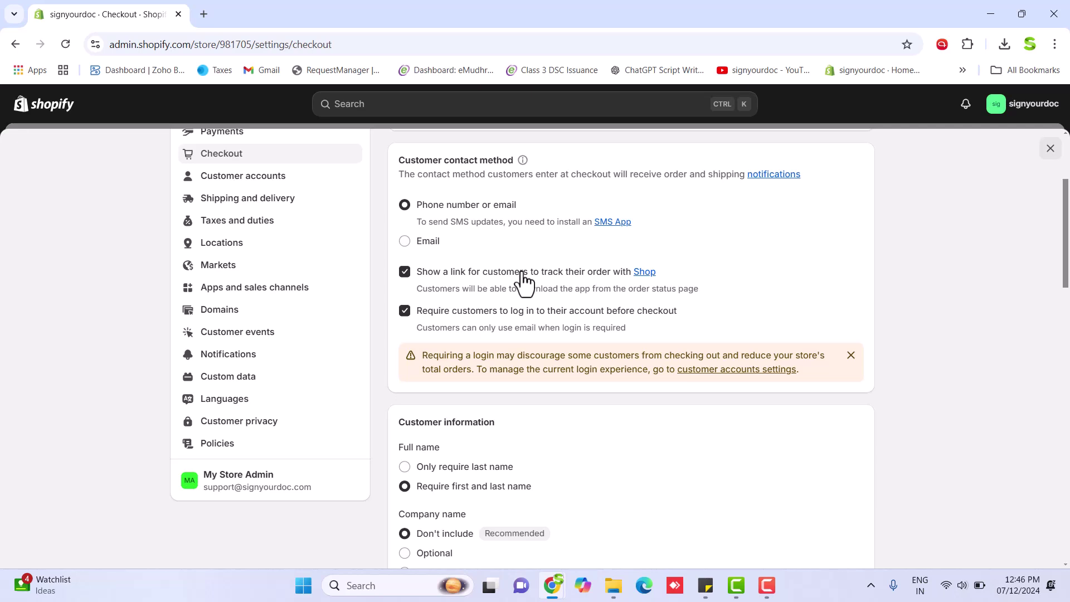
scroll(523, 274, "down", 1)
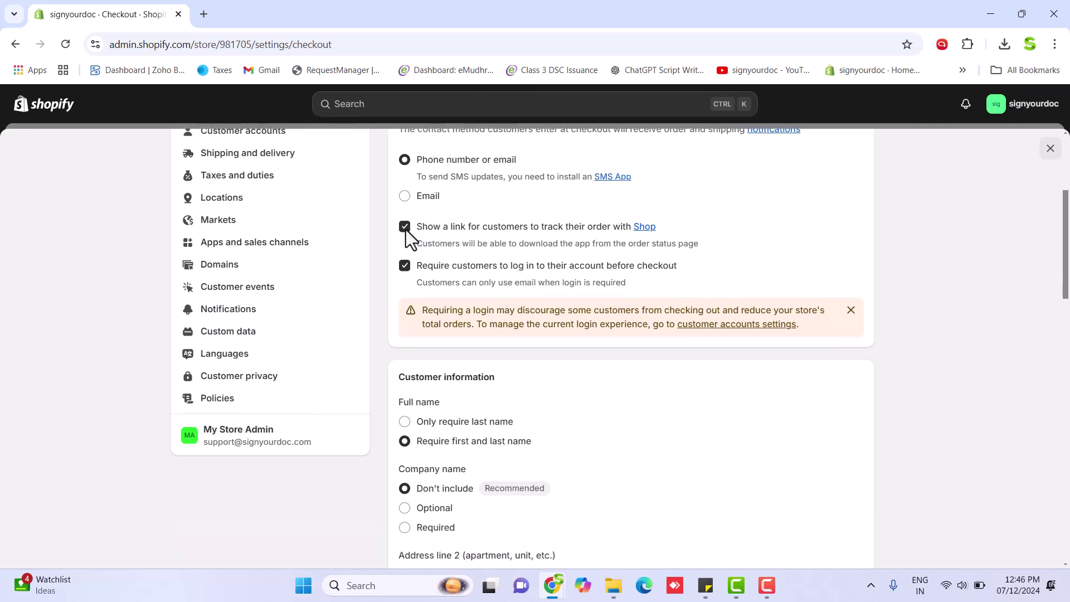
scroll(442, 254, "down", 1)
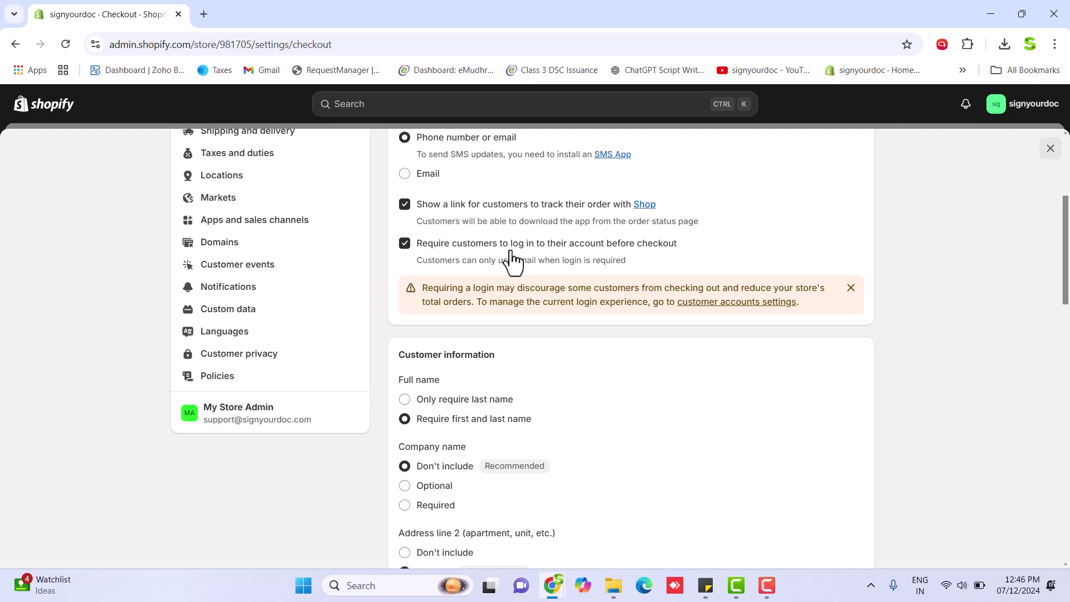
scroll(510, 259, "down", 1)
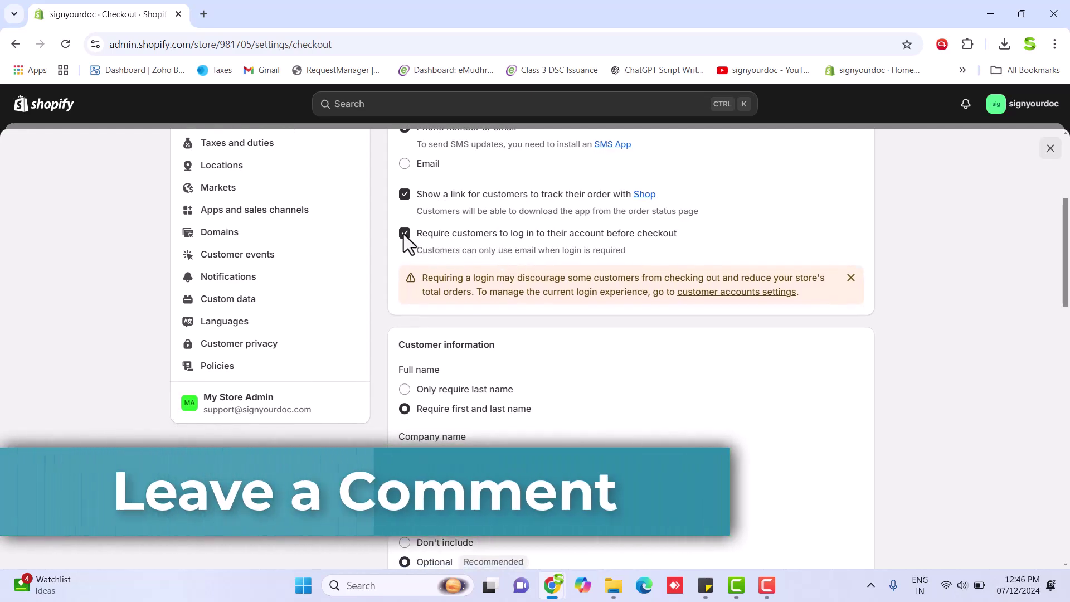
- Examine the Customer information requirements for name, company, address line 2 and phone, plus the email and SMS marketing options
scroll(444, 269, "down", 2)
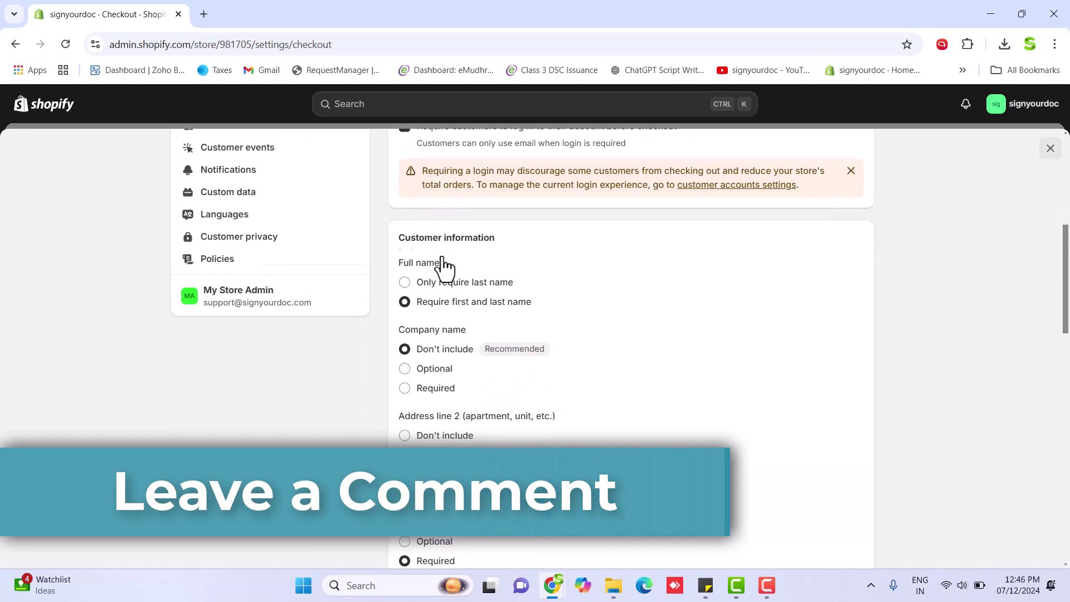
triple_click(433, 219)
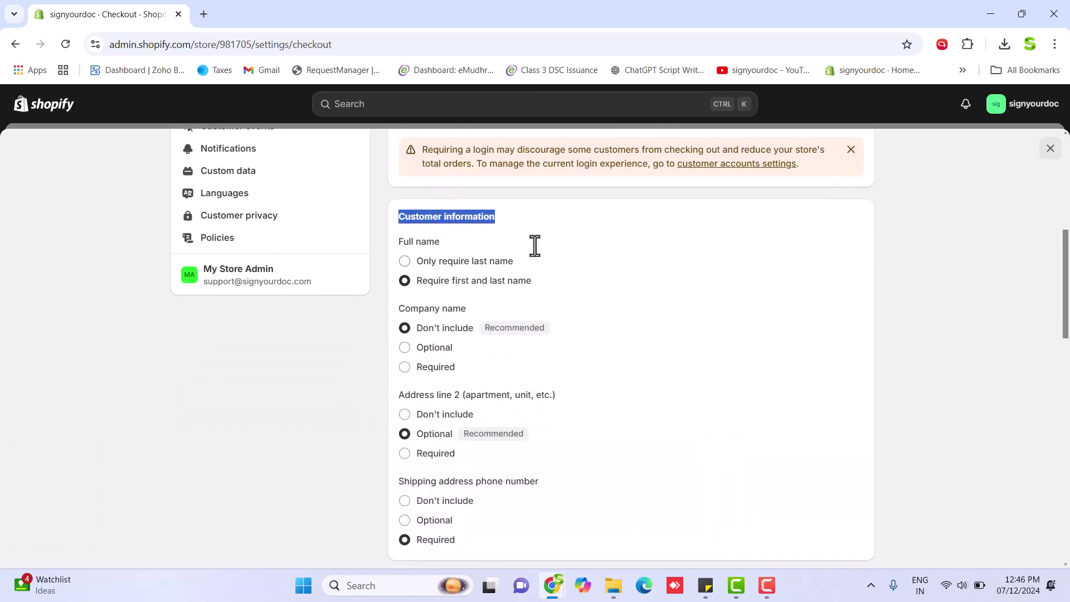
scroll(569, 247, "down", 1)
left_click(599, 246)
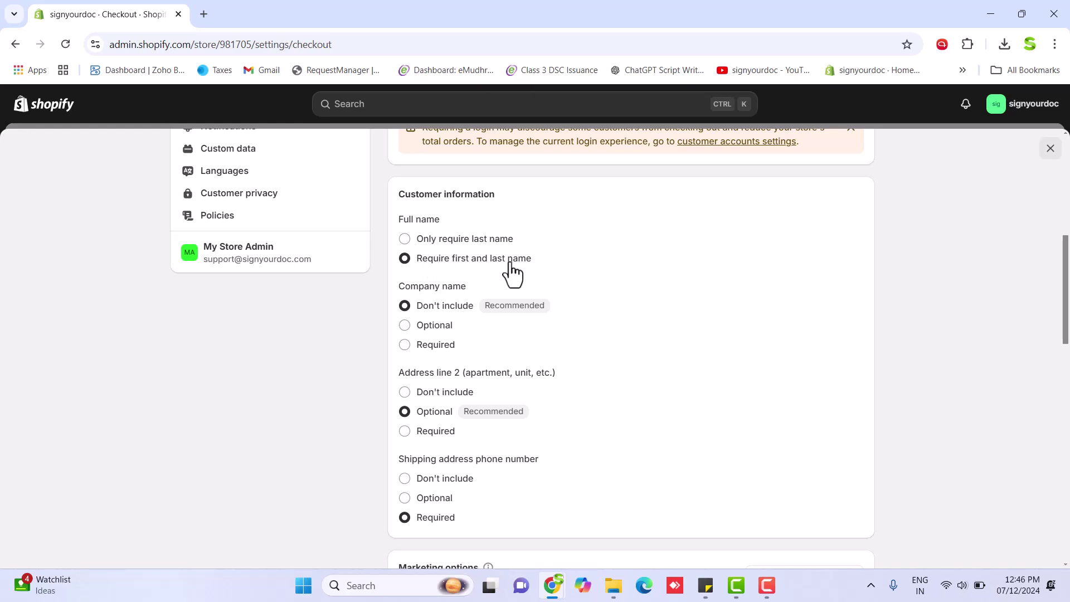
scroll(510, 270, "down", 1)
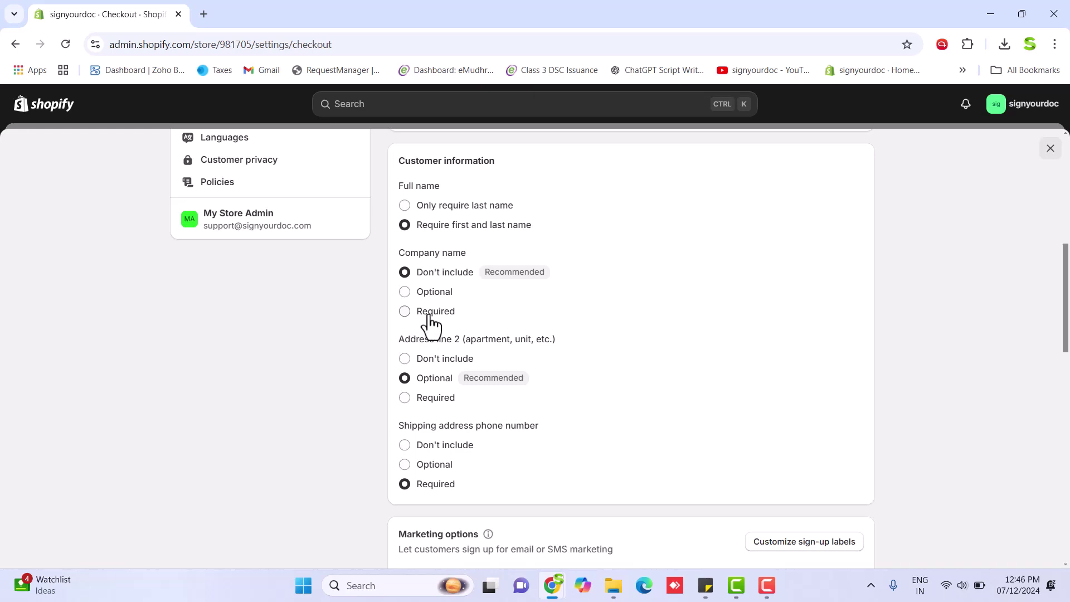
scroll(453, 289, "down", 1)
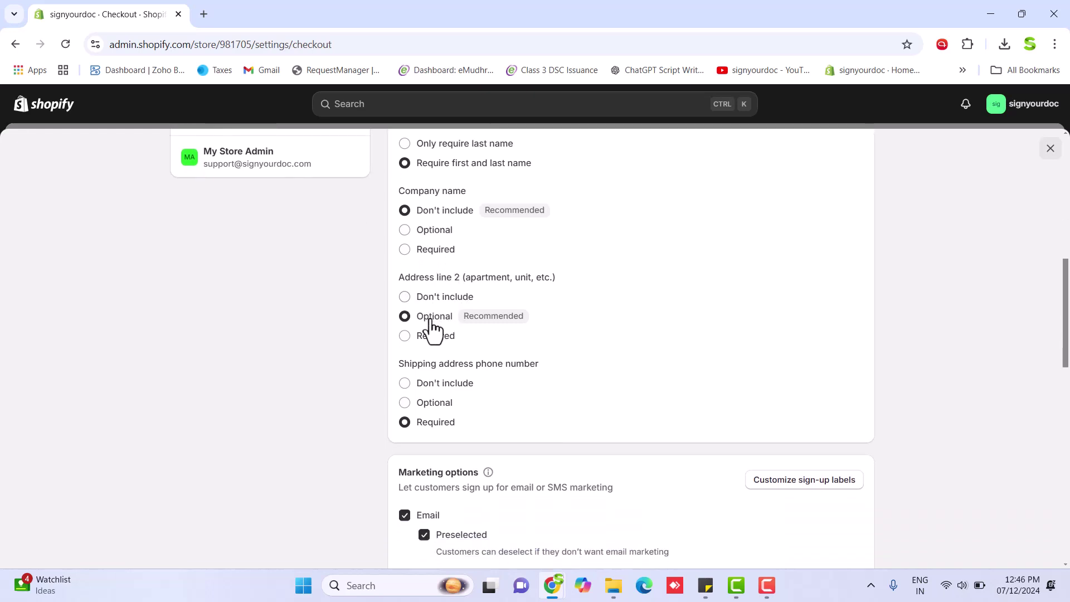
scroll(432, 329, "down", 1)
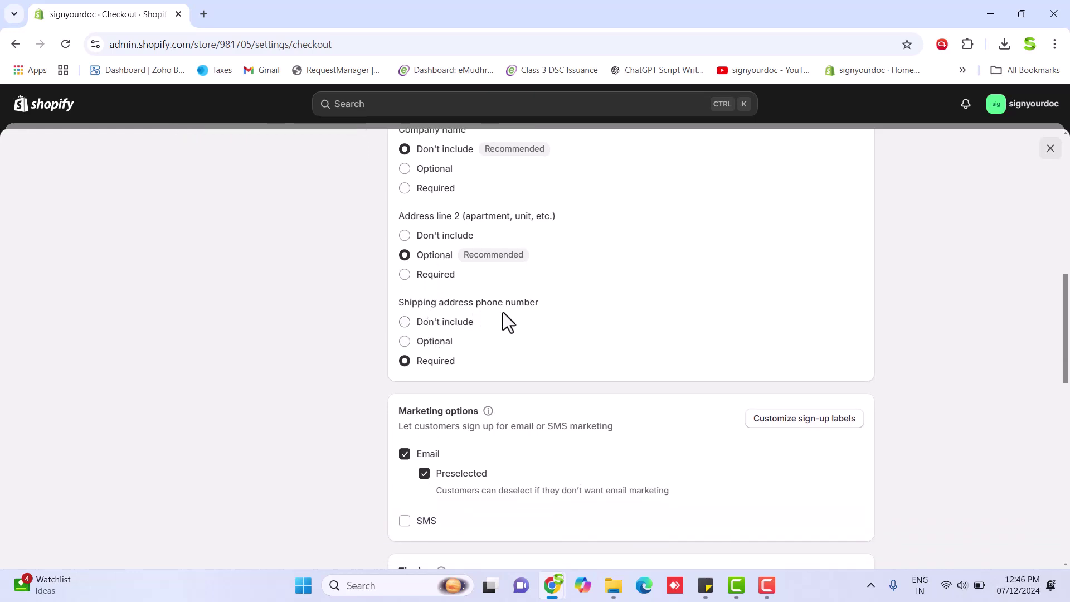
scroll(445, 376, "down", 3)
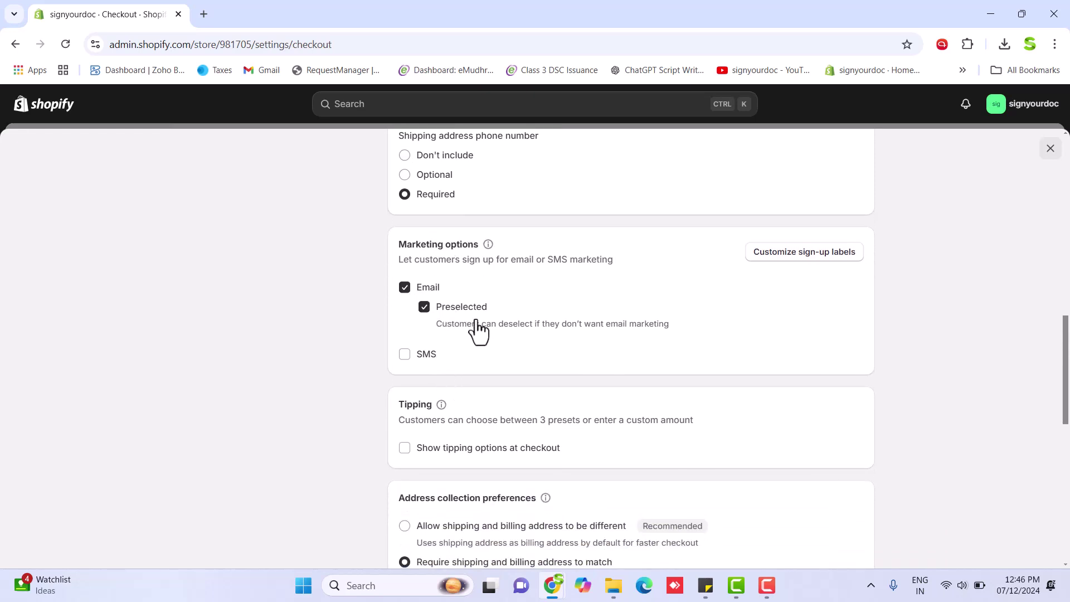
triple_click(527, 325)
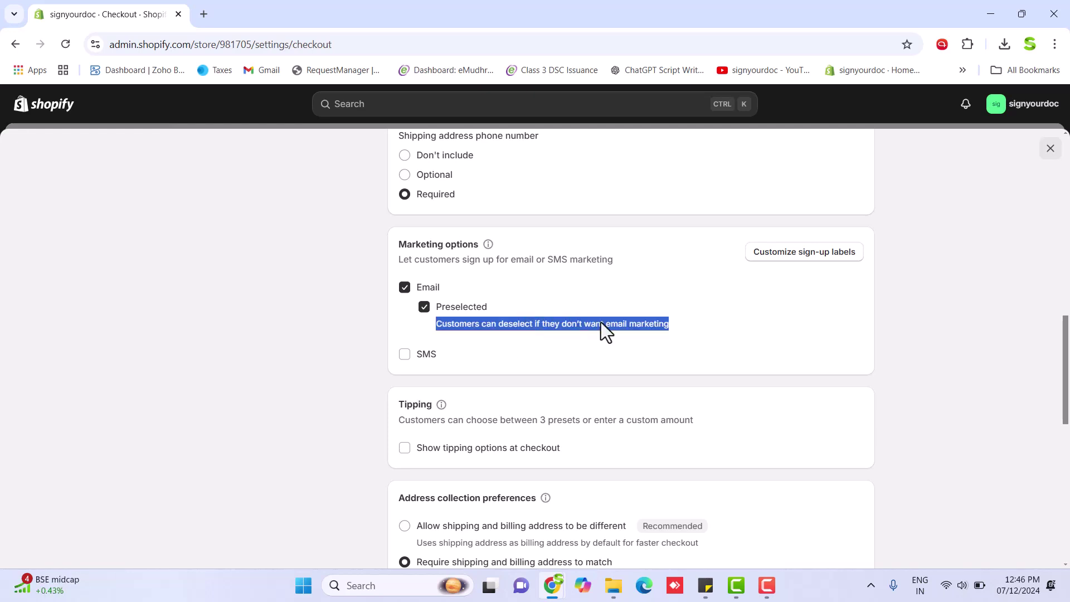
scroll(606, 283, "down", 3)
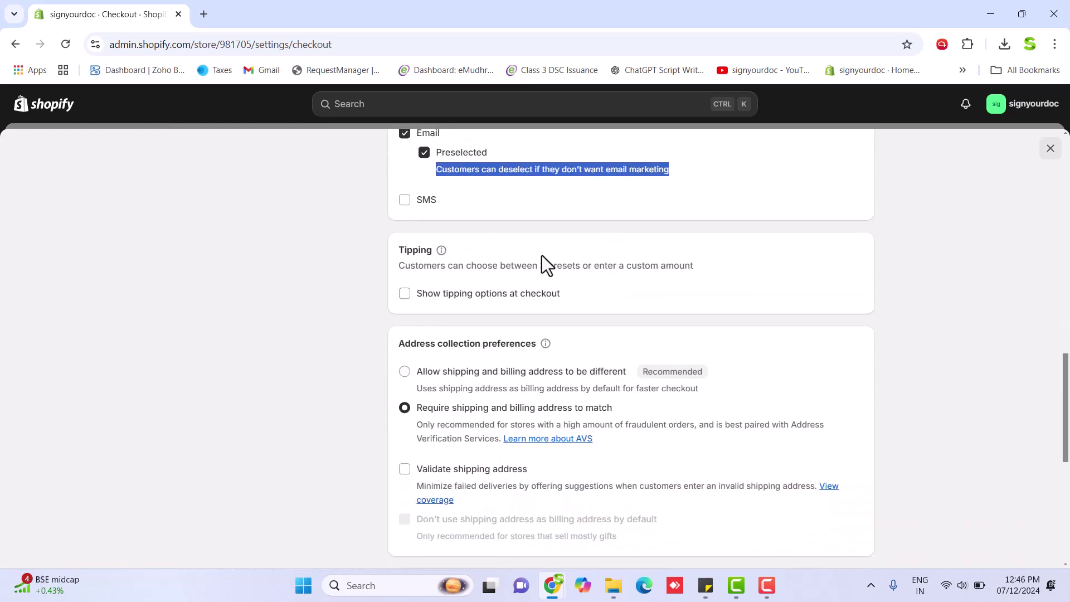
left_click(534, 249)
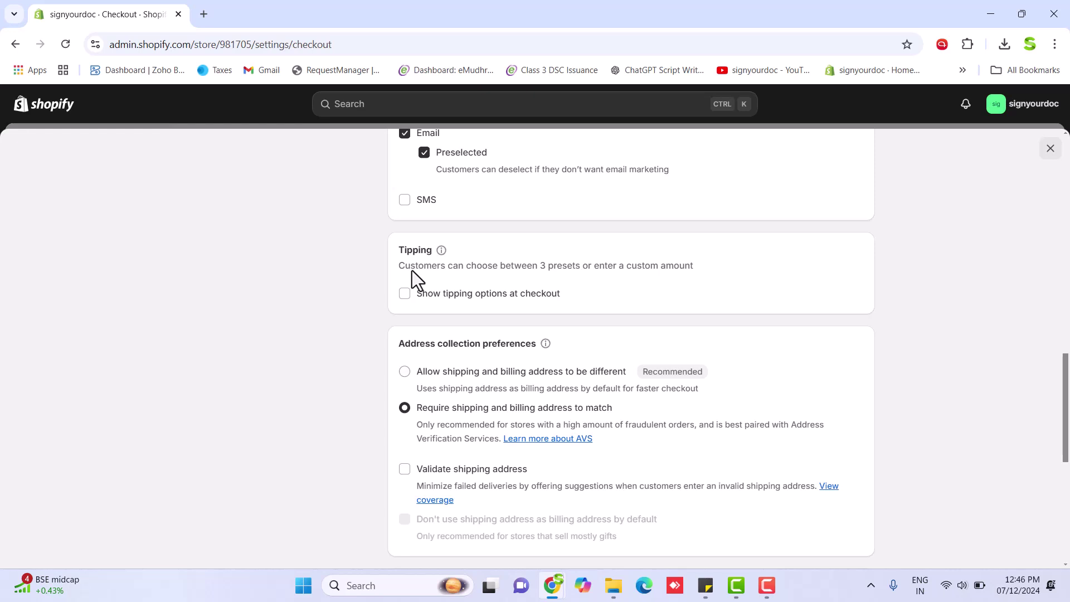
- Turn on tipping options at checkout to inspect the three presets, and turn them off again
left_click(405, 293)
scroll(475, 325, "down", 1)
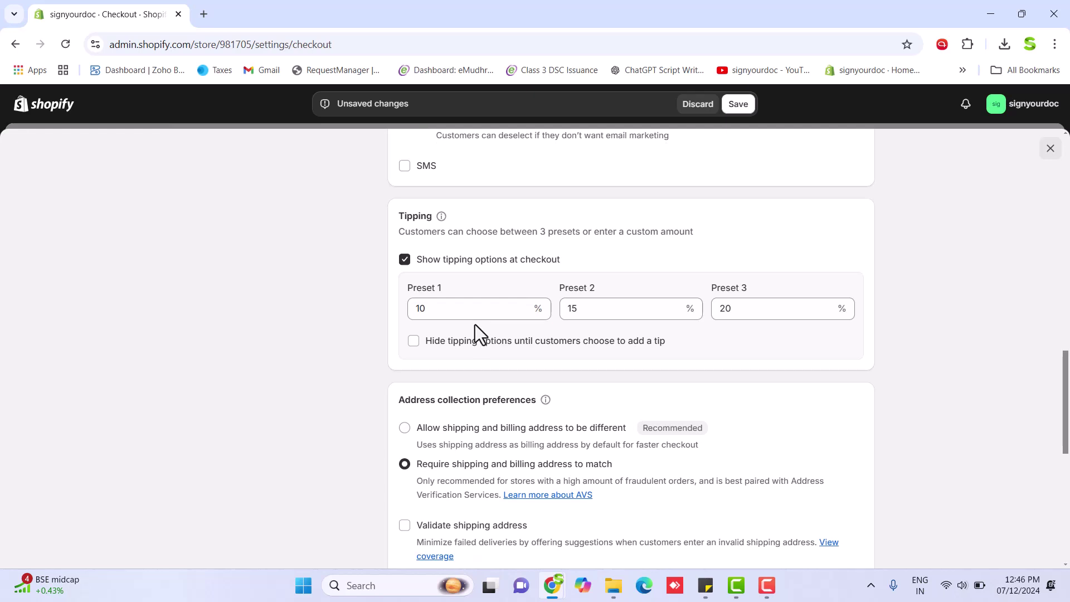
scroll(475, 324, "down", 1)
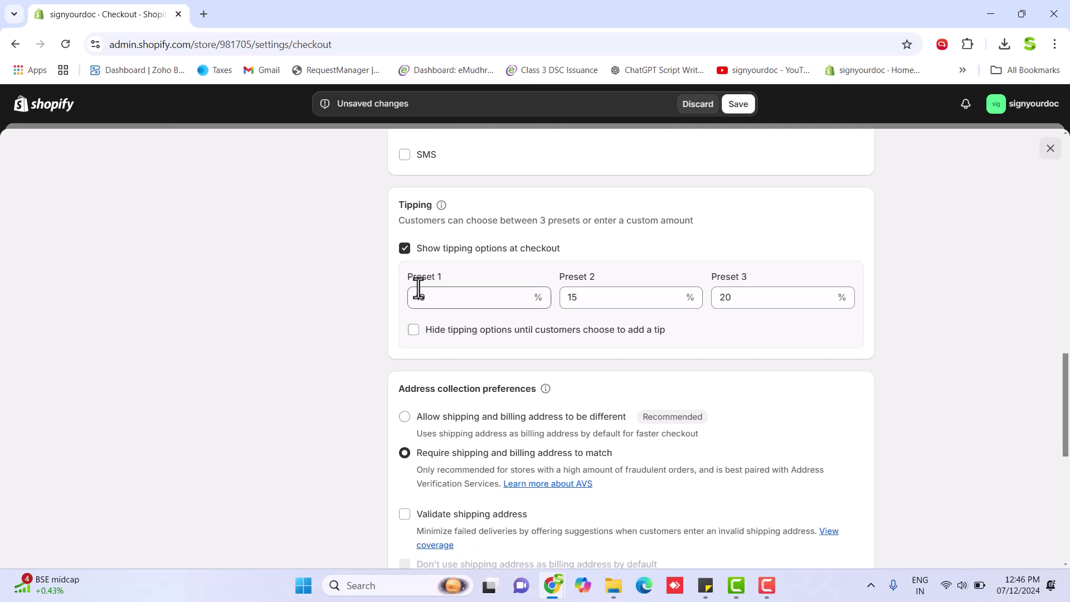
left_click(404, 251)
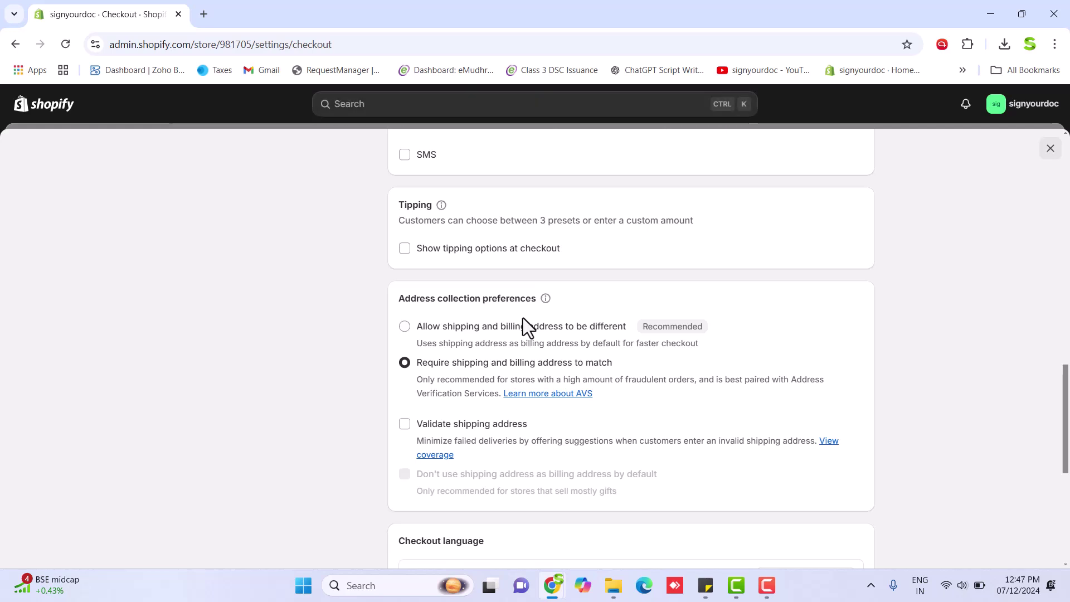
- Examine the address collection preferences, checkout language, checkout rules and order status script sections, and look back over the whole settings page
scroll(524, 322, "down", 1)
scroll(523, 318, "down", 2)
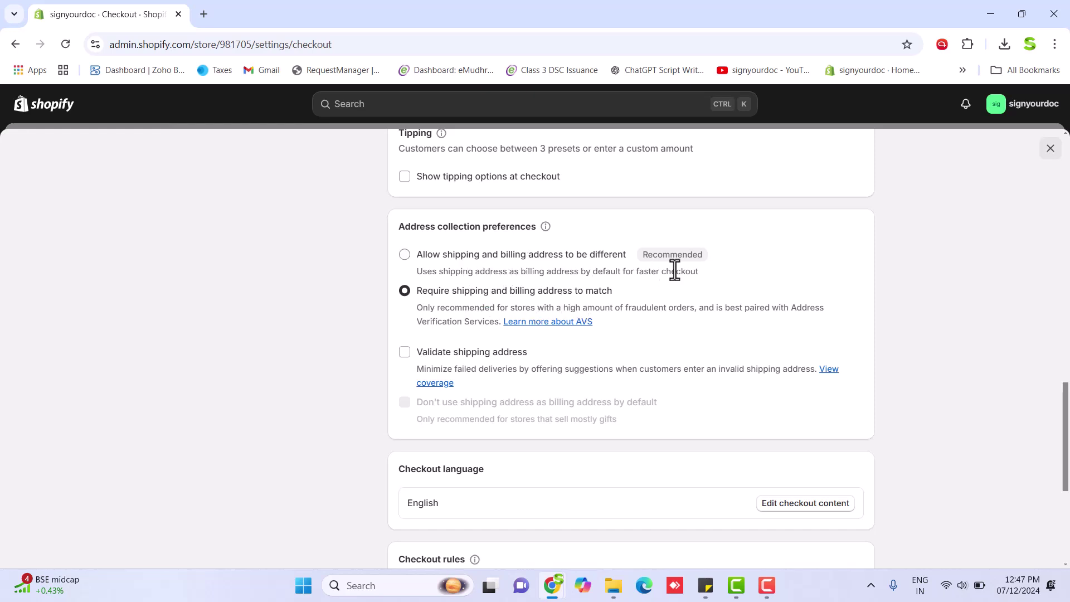
scroll(529, 267, "down", 2)
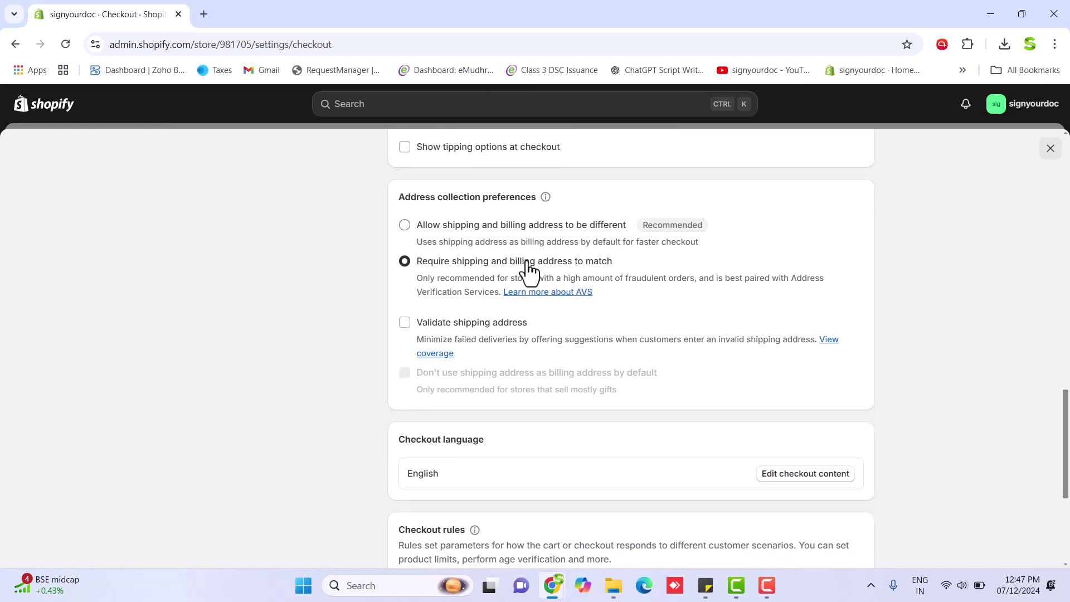
scroll(530, 266, "down", 3)
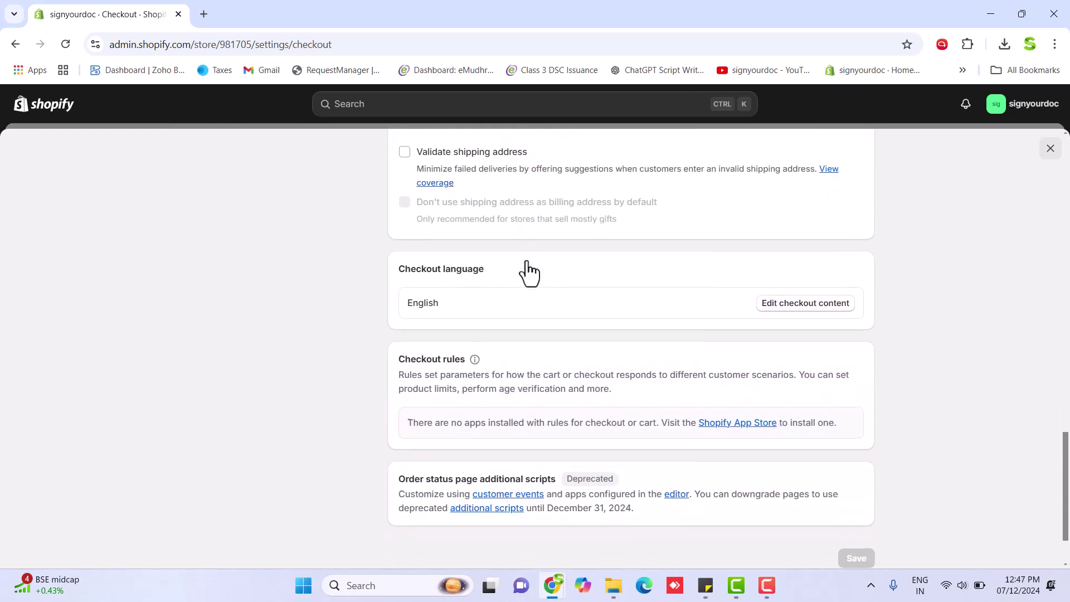
scroll(519, 308, "down", 2)
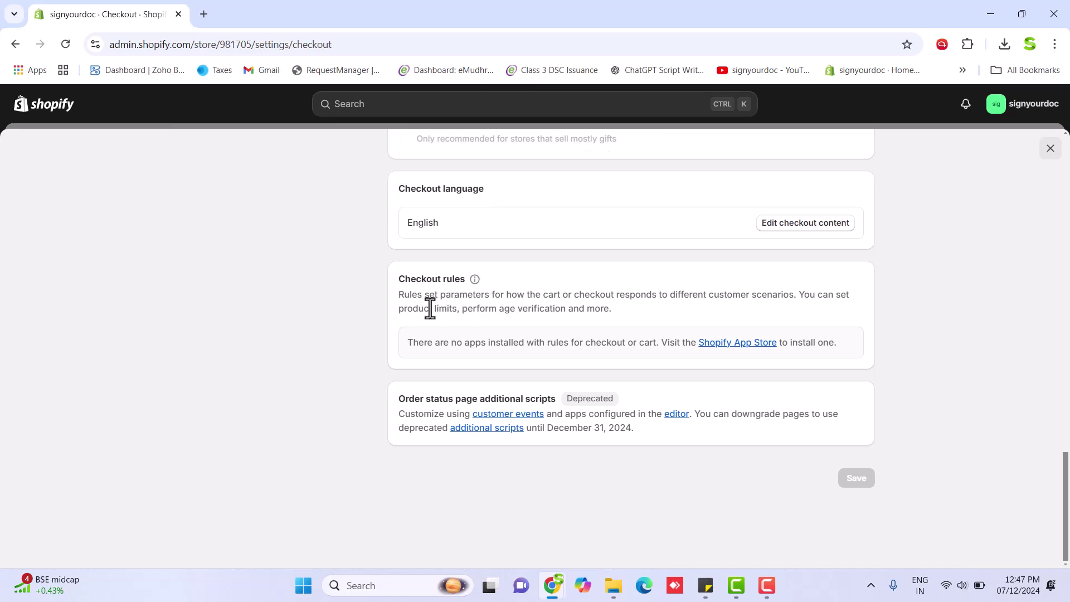
scroll(430, 309, "up", 20)
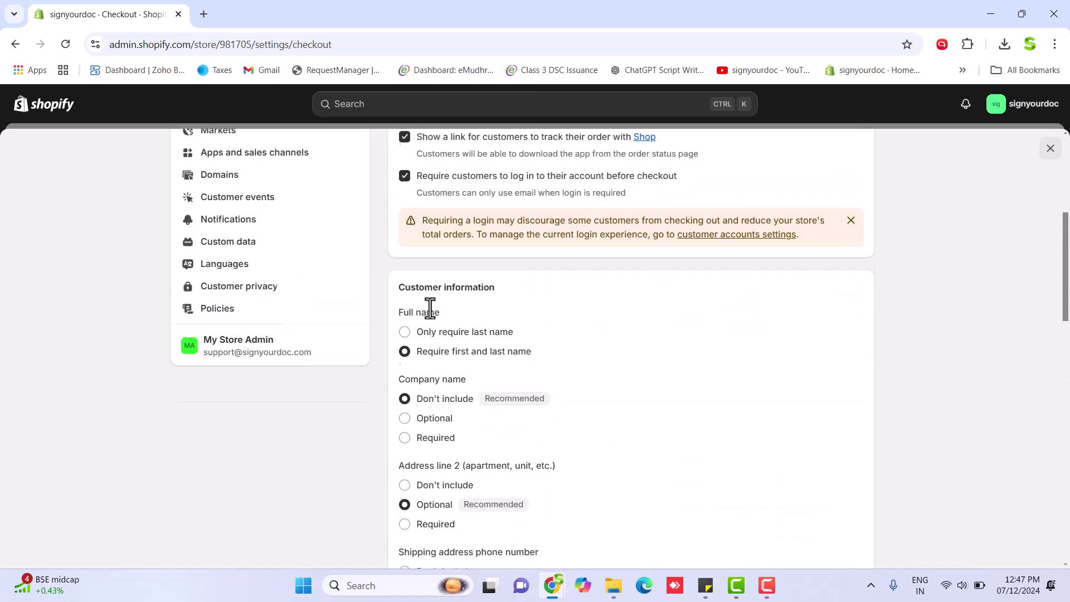
scroll(430, 308, "down", 20)
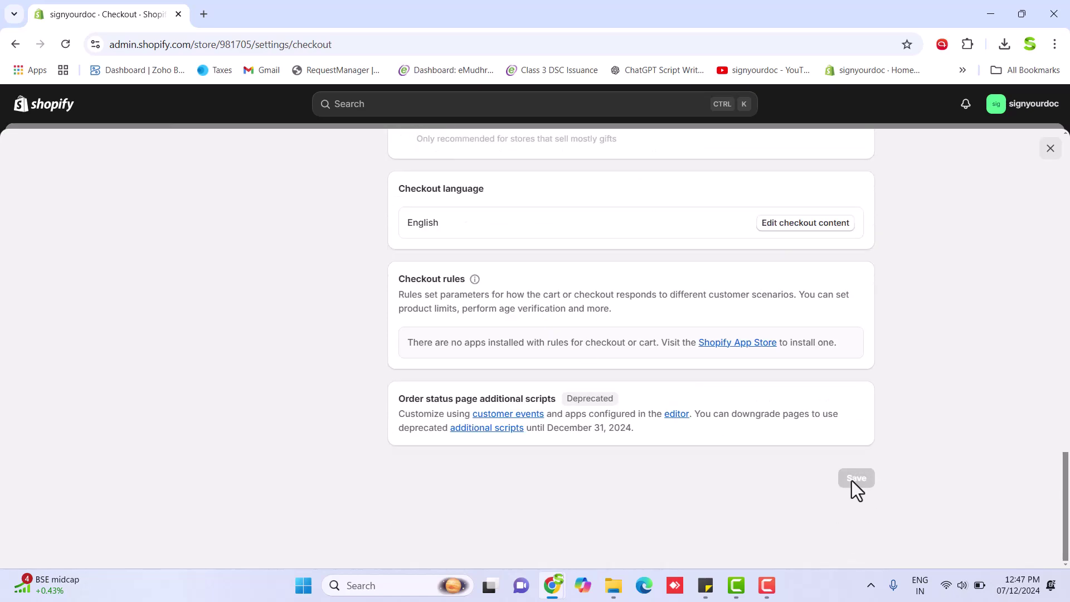
scroll(603, 440, "up", 8)
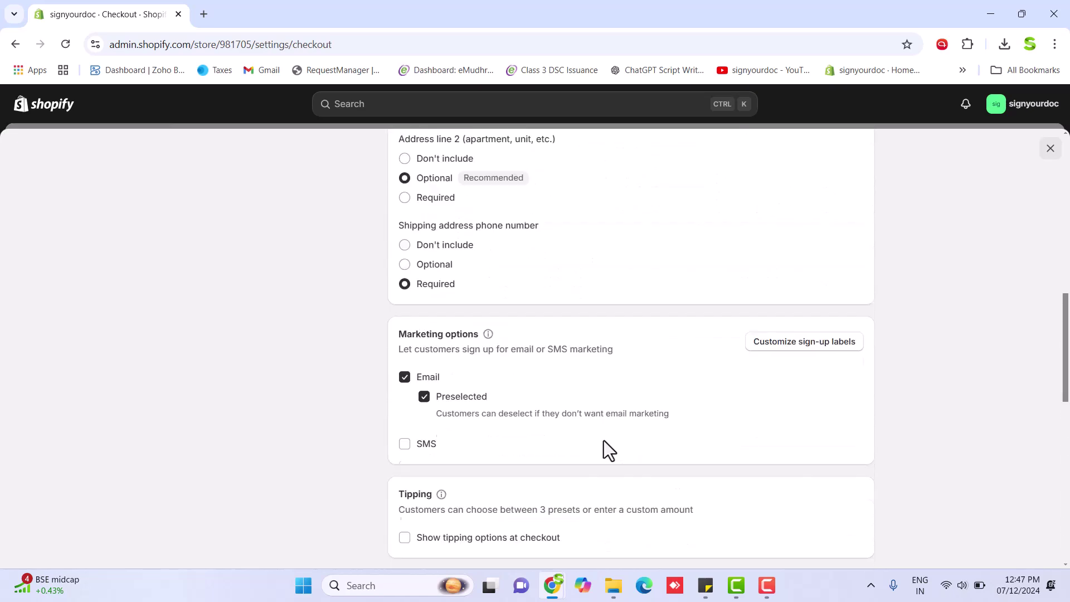